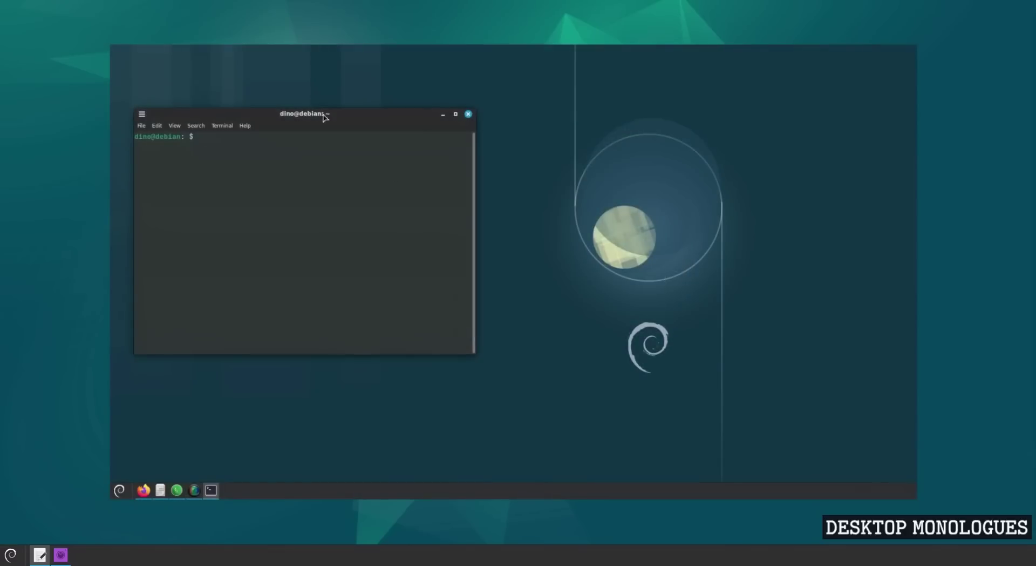
- Move the terminal window to the middle of the desktop and refresh the package lists with "sudo apt update"
{"action": "left_click_drag", "start_coordinate": [324, 117], "coordinate": [639, 154]}
{"action": "type", "text": "sudo apt "}
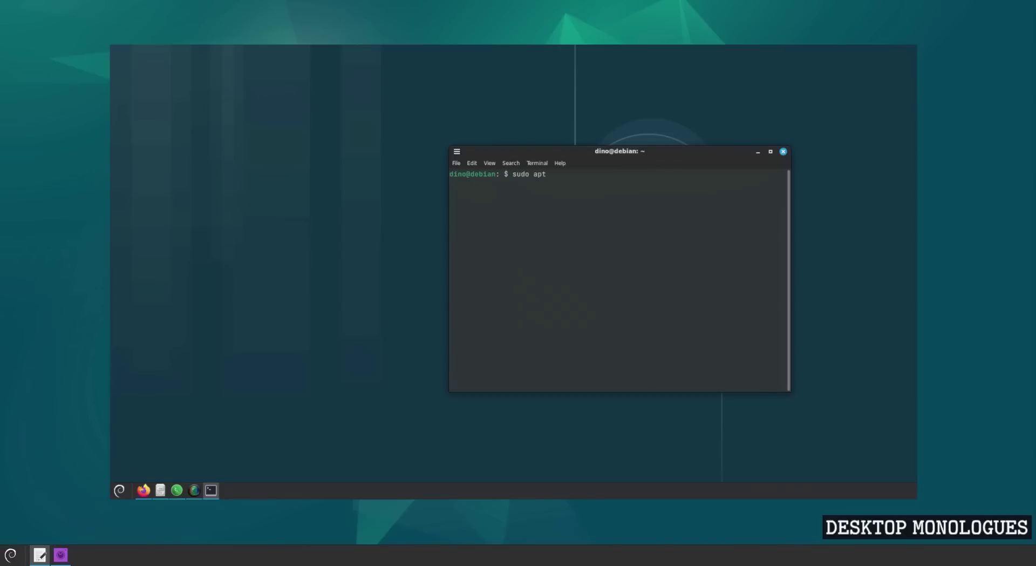
{"action": "type", "text": "update"}
{"action": "key", "text": "Return"}
{"action": "key", "text": "Return"}
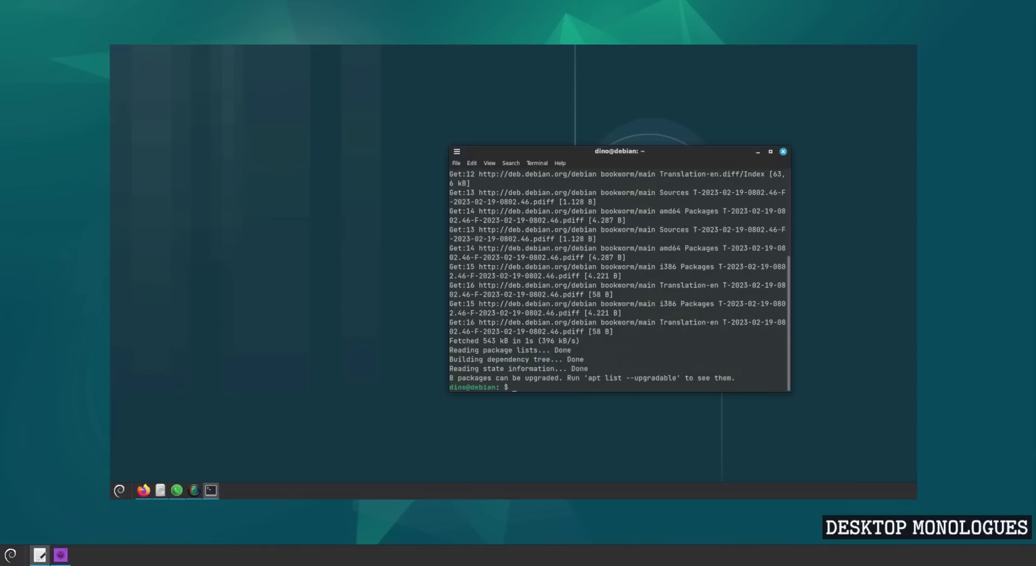
- Clear the terminal, upgrade the installed packages with "sudo apt upgrade" and accept the upgrade with y
{"action": "key", "text": "ctrl+l"}
{"action": "type", "text": "sudo apt up"}
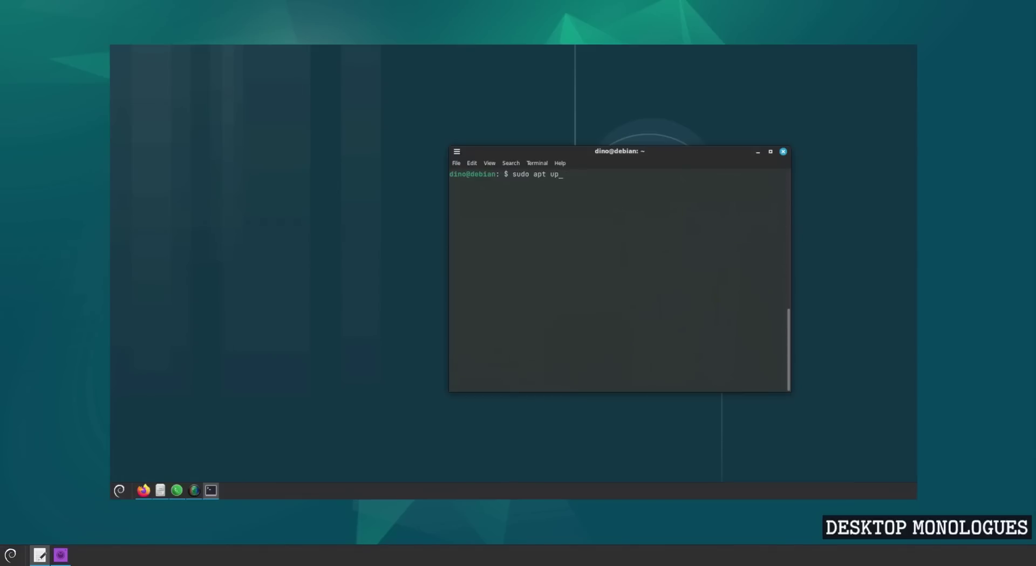
{"action": "type", "text": "grade"}
{"action": "key", "text": "Return"}
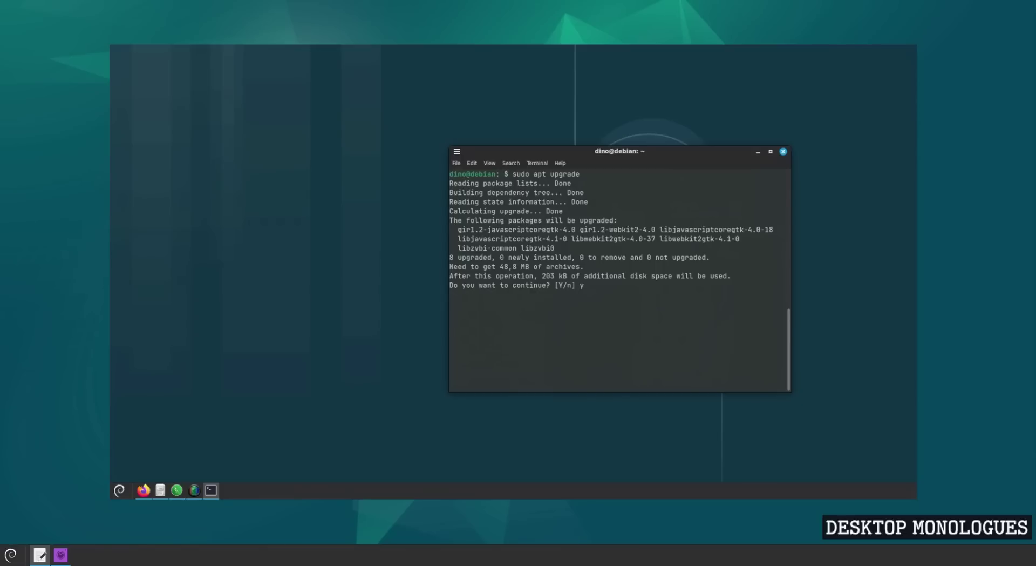
{"action": "key", "text": "Return"}
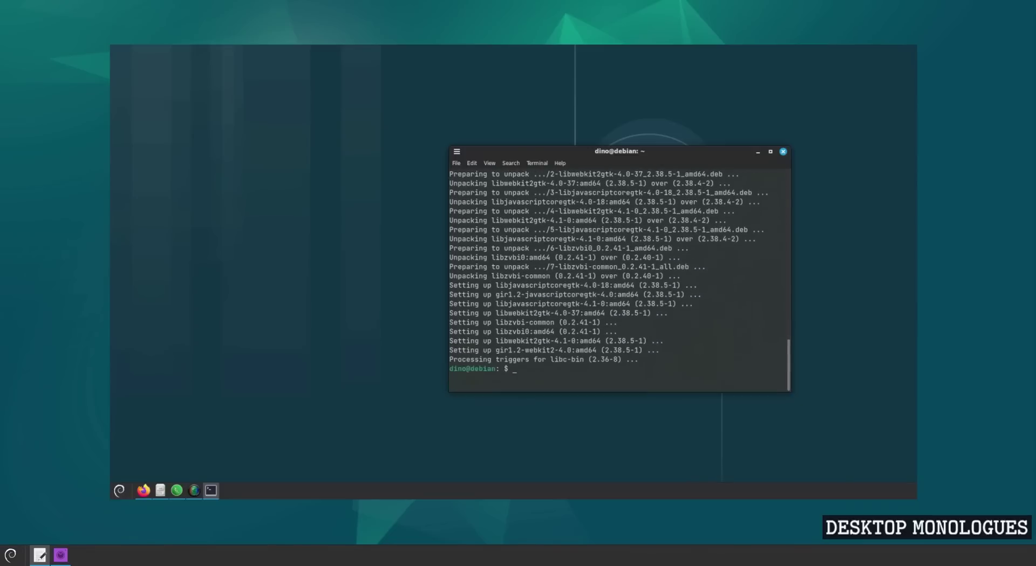
- Clear the terminal, use "sudo apt search" for filezilla and for firefox, and look through the firefox results
{"action": "key", "text": "ctrl+l"}
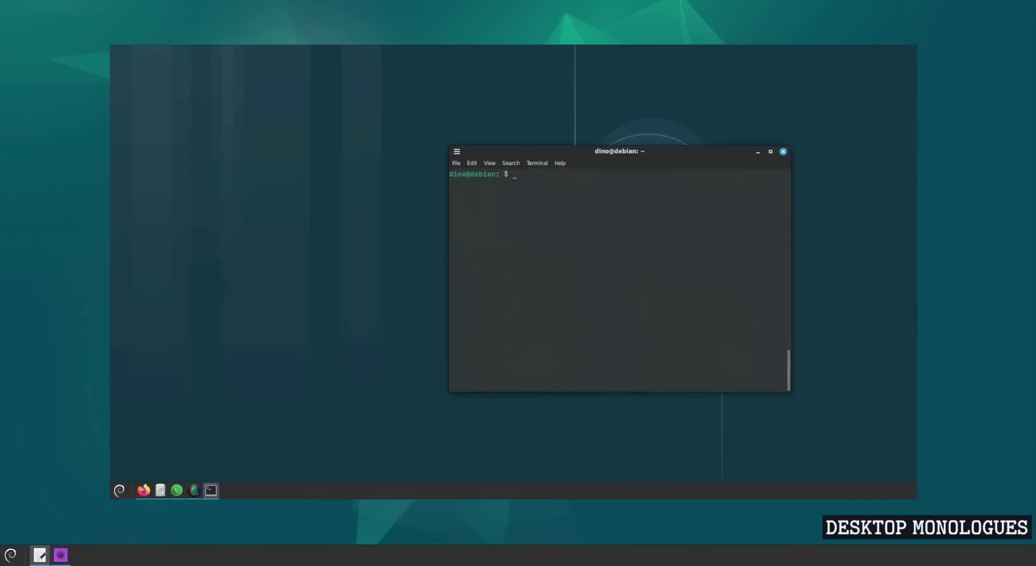
{"action": "type", "text": "sudo apt search filezilla"}
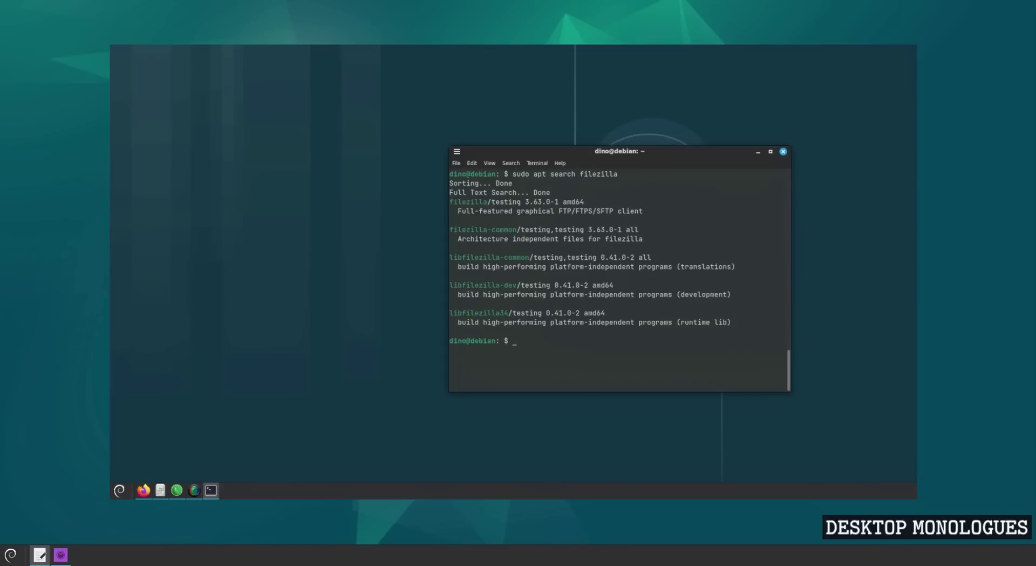
{"action": "key", "text": "Up"}
{"action": "key", "text": "ctrl+w"}
{"action": "type", "text": "firefox"}
{"action": "key", "text": "Return"}
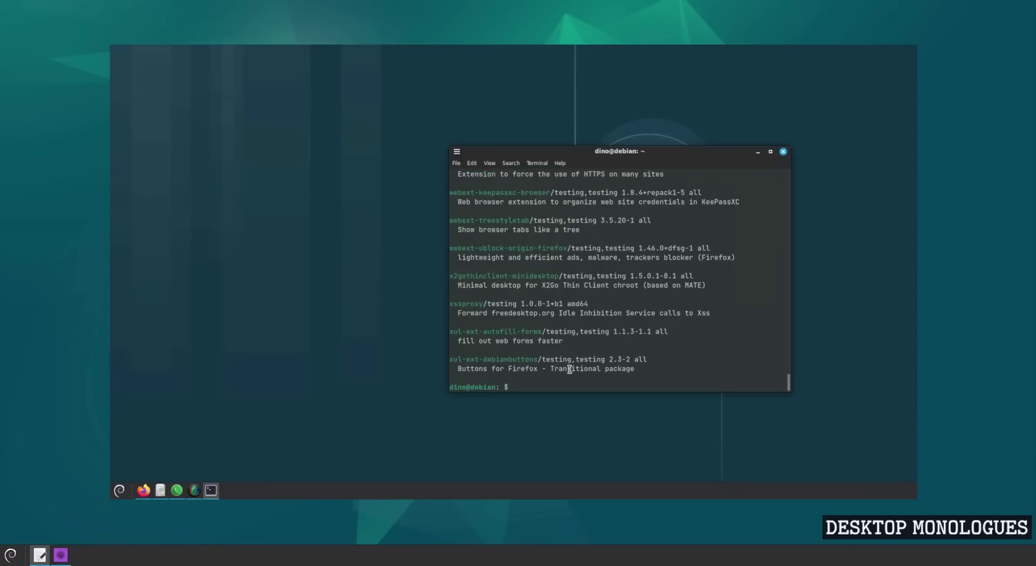
{"action": "scroll", "coordinate": [540, 357], "scroll_direction": "up", "scroll_amount": 5}
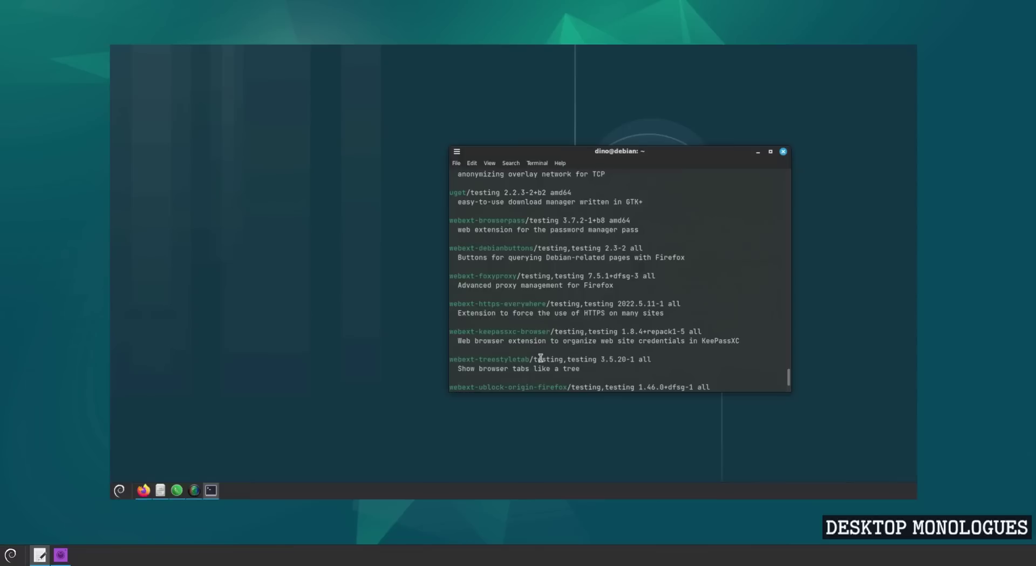
{"action": "scroll", "coordinate": [543, 324], "scroll_direction": "up", "scroll_amount": 8}
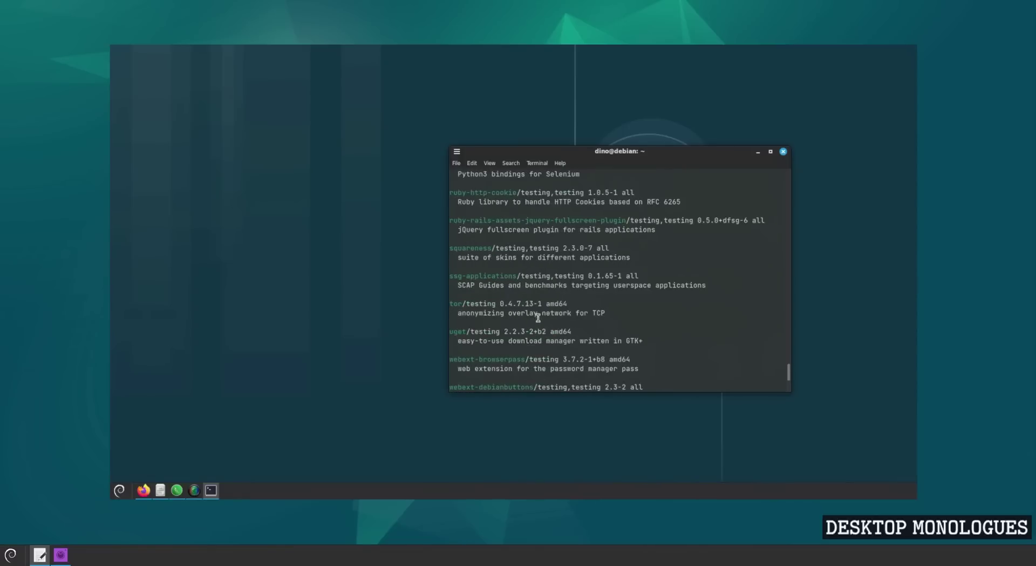
{"action": "scroll", "coordinate": [543, 321], "scroll_direction": "up", "scroll_amount": 10}
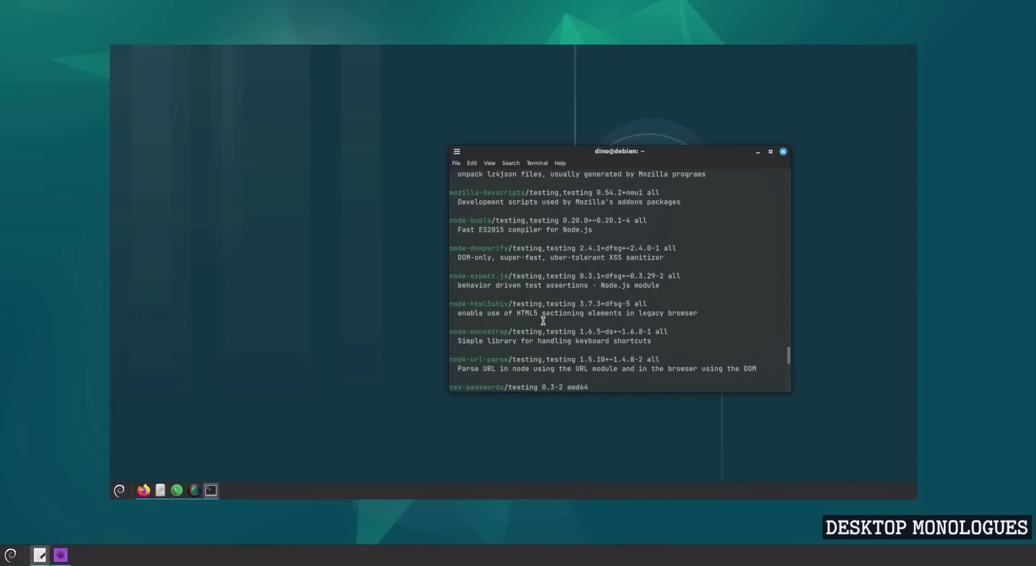
{"action": "scroll", "coordinate": [542, 320], "scroll_direction": "down", "scroll_amount": 15}
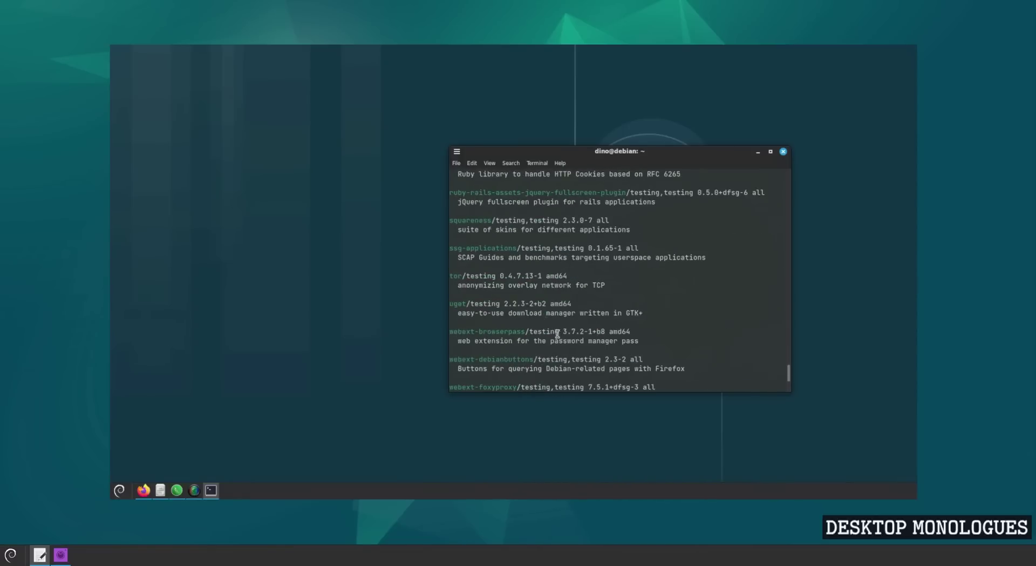
{"action": "scroll", "coordinate": [637, 354], "scroll_direction": "down", "scroll_amount": 3}
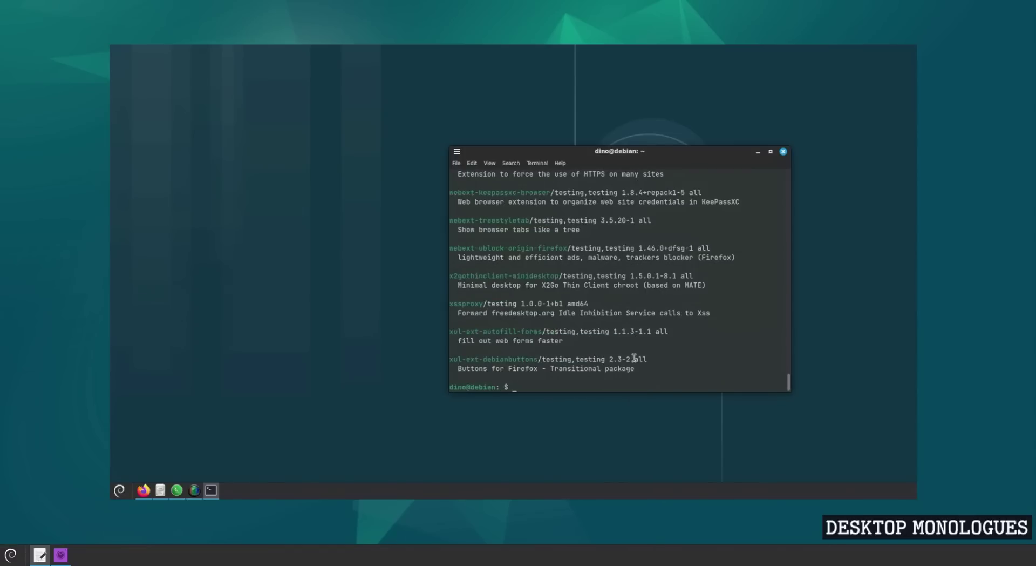
- Clear the terminal and display the system information with neofetch
{"action": "key", "text": "ctrl+l"}
{"action": "type", "text": "neofetch"}
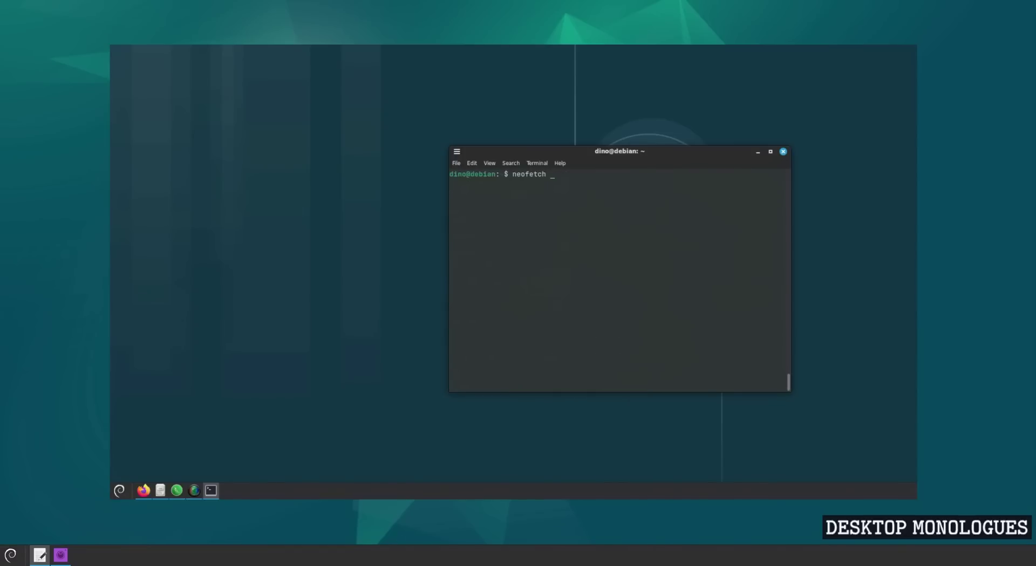
{"action": "key", "text": "Return"}
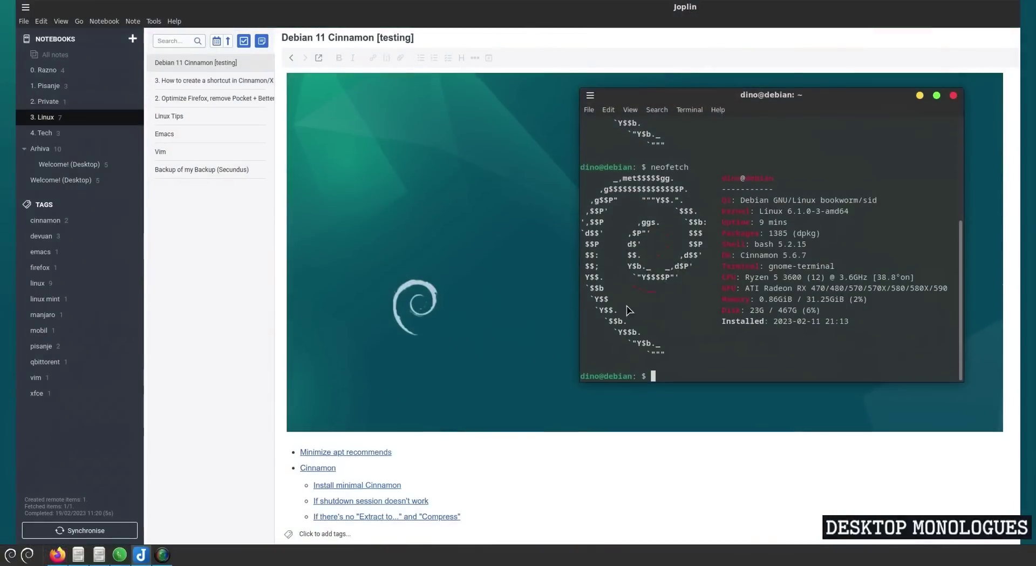
- In Joplin, go to the "Install minimal Cinnamon" section of the "Debian 11 Cinnamon [testing]" note and read the setup commands
{"action": "scroll", "coordinate": [475, 461], "scroll_direction": "down", "scroll_amount": 4}
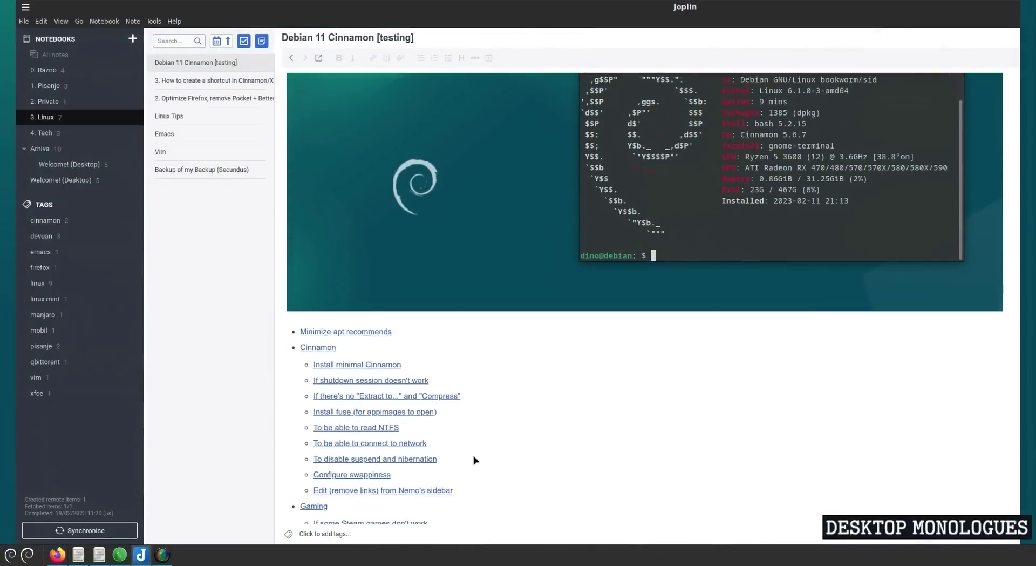
{"action": "left_click", "coordinate": [370, 266]}
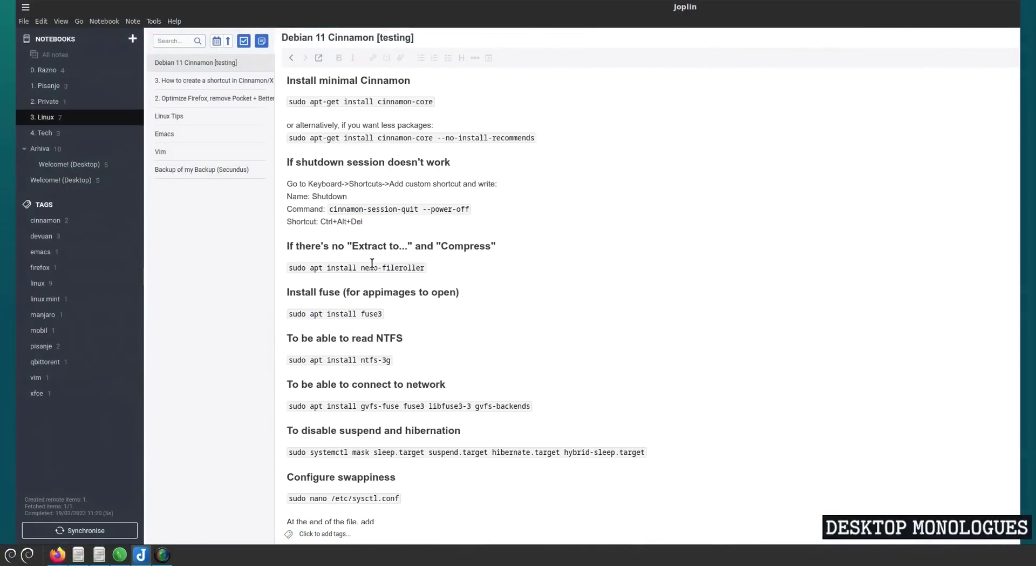
{"action": "scroll", "coordinate": [517, 347], "scroll_direction": "down", "scroll_amount": 2}
{"action": "scroll", "coordinate": [542, 384], "scroll_direction": "down", "scroll_amount": 4}
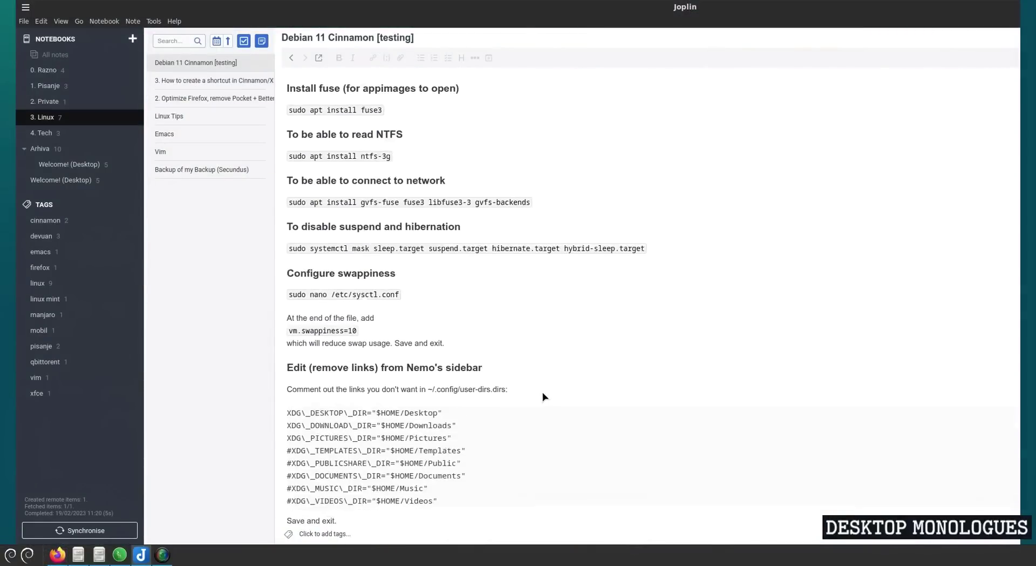
- Open the note "3. How to create a shortcut in Cinnamon/XFCE Menu" and look through its instructions and picture
{"action": "left_click", "coordinate": [187, 81]}
{"action": "scroll", "coordinate": [501, 322], "scroll_direction": "down", "scroll_amount": 2}
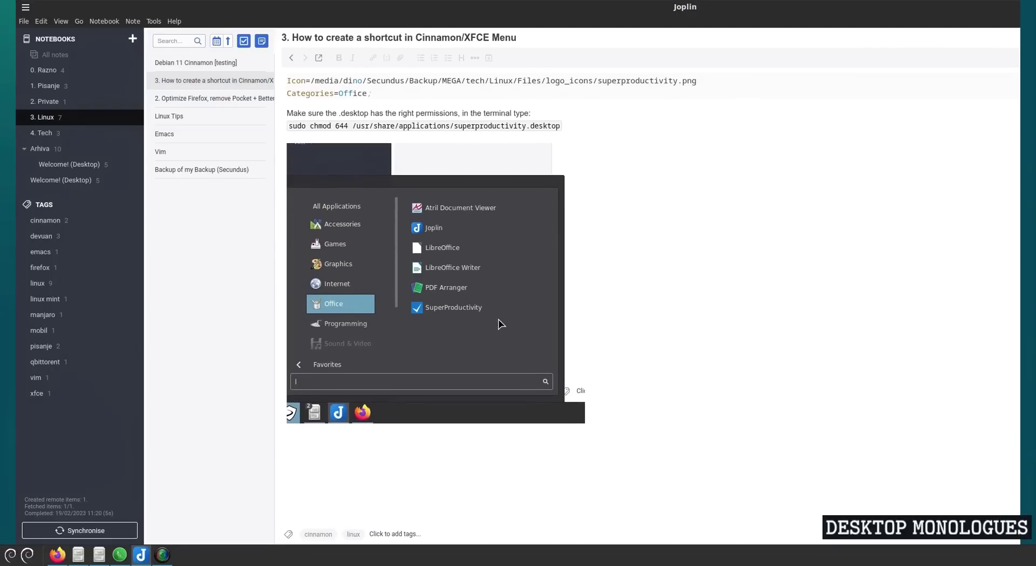
{"action": "scroll", "coordinate": [501, 323], "scroll_direction": "up", "scroll_amount": 3}
- Open the note "2. Optimize Firefox, remove Pocket + Betterfox" and review its preferences and Betterfox profile steps
{"action": "left_click", "coordinate": [191, 99]}
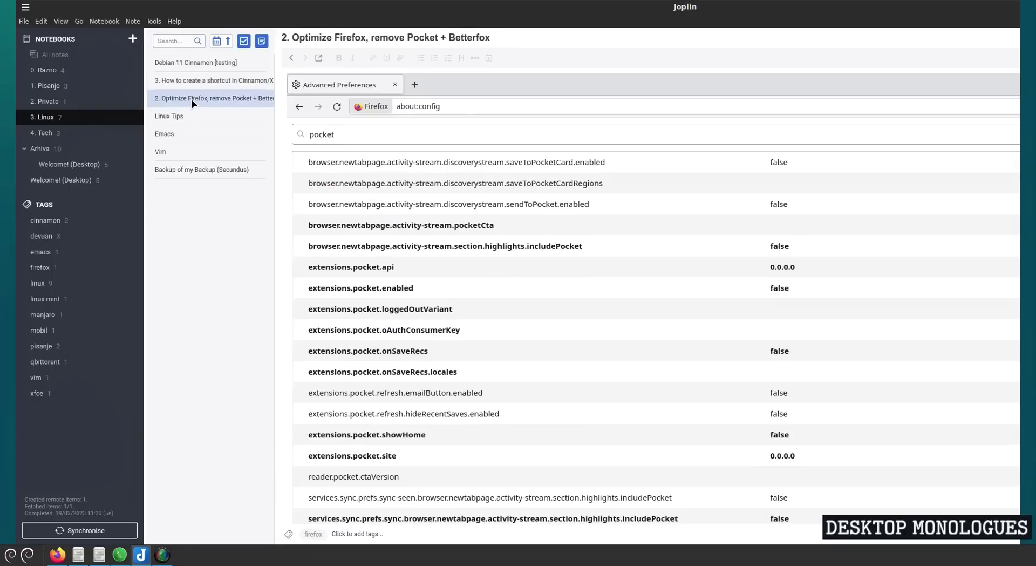
{"action": "scroll", "coordinate": [446, 297], "scroll_direction": "down", "scroll_amount": 6}
{"action": "scroll", "coordinate": [515, 346], "scroll_direction": "down", "scroll_amount": 2}
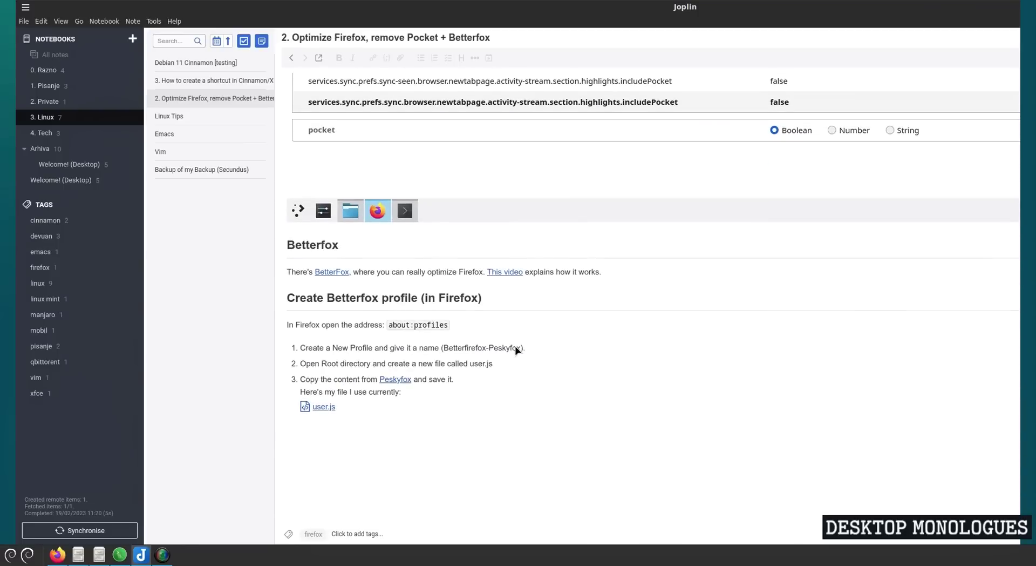
{"action": "scroll", "coordinate": [516, 345], "scroll_direction": "up", "scroll_amount": 2}
- Open the "Linux Tips" note and read through its table of contents and first sections
{"action": "left_click", "coordinate": [207, 124]}
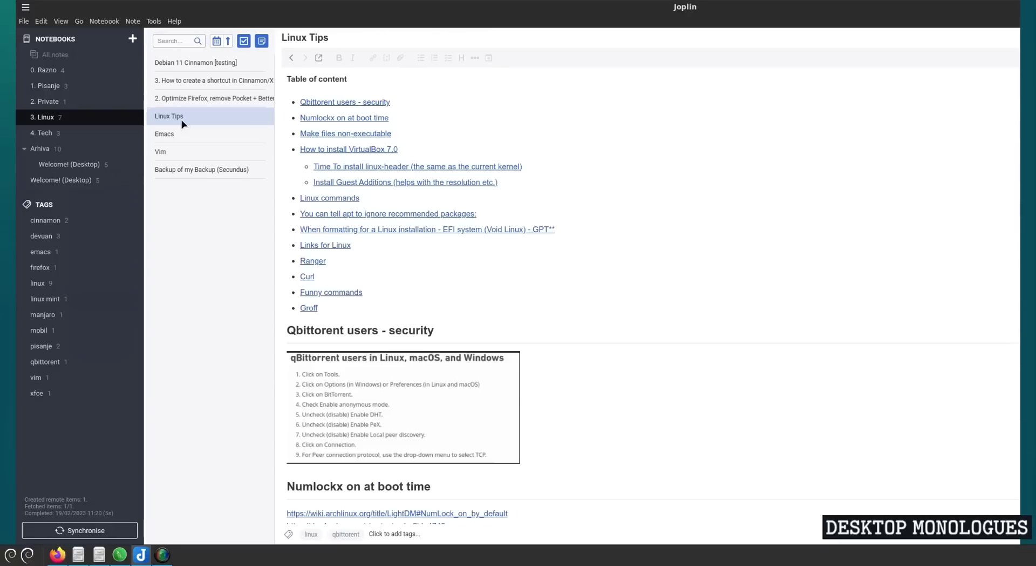
{"action": "scroll", "coordinate": [502, 346], "scroll_direction": "down", "scroll_amount": 1}
{"action": "scroll", "coordinate": [507, 348], "scroll_direction": "down", "scroll_amount": 7}
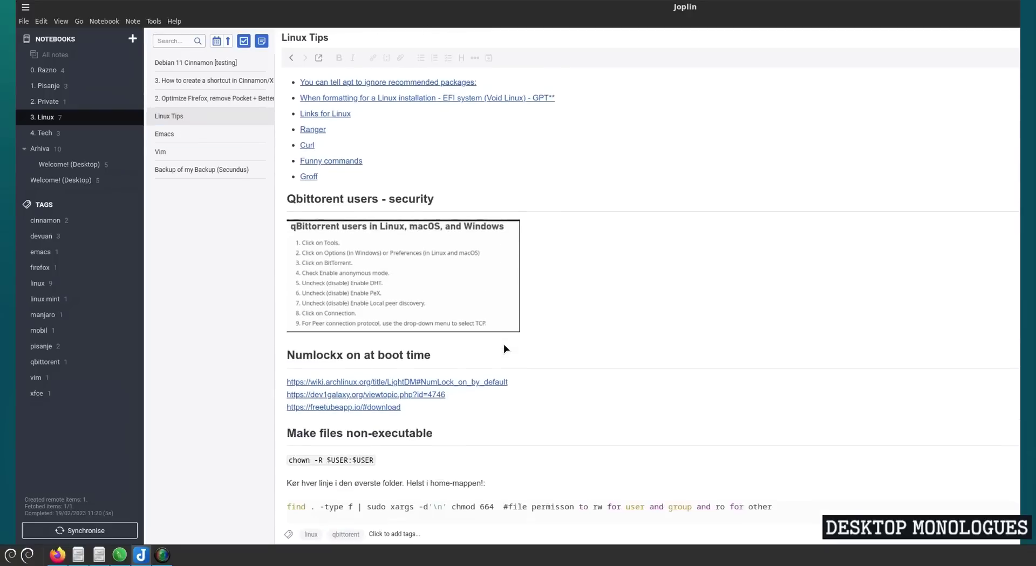
{"action": "scroll", "coordinate": [511, 408], "scroll_direction": "down", "scroll_amount": 3}
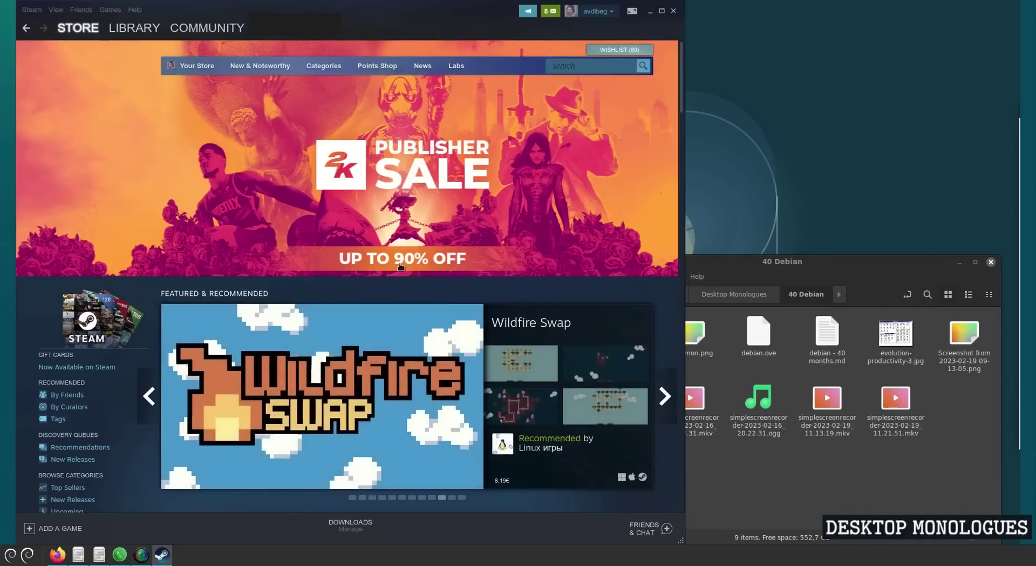
- In Steam, open the game library and select Supreme Commander 2 among the active games
{"action": "left_click", "coordinate": [134, 29]}
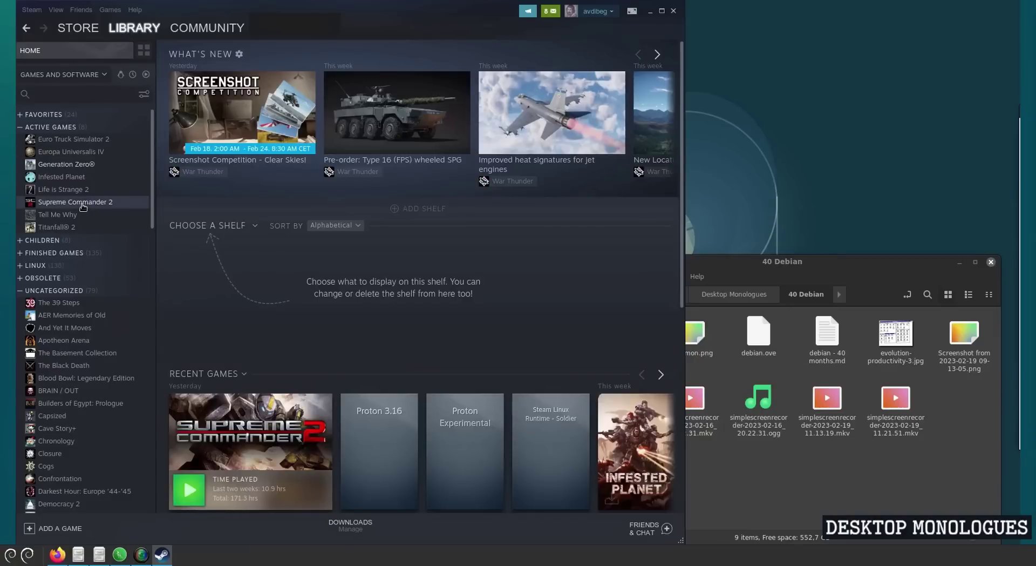
{"action": "left_click", "coordinate": [83, 204]}
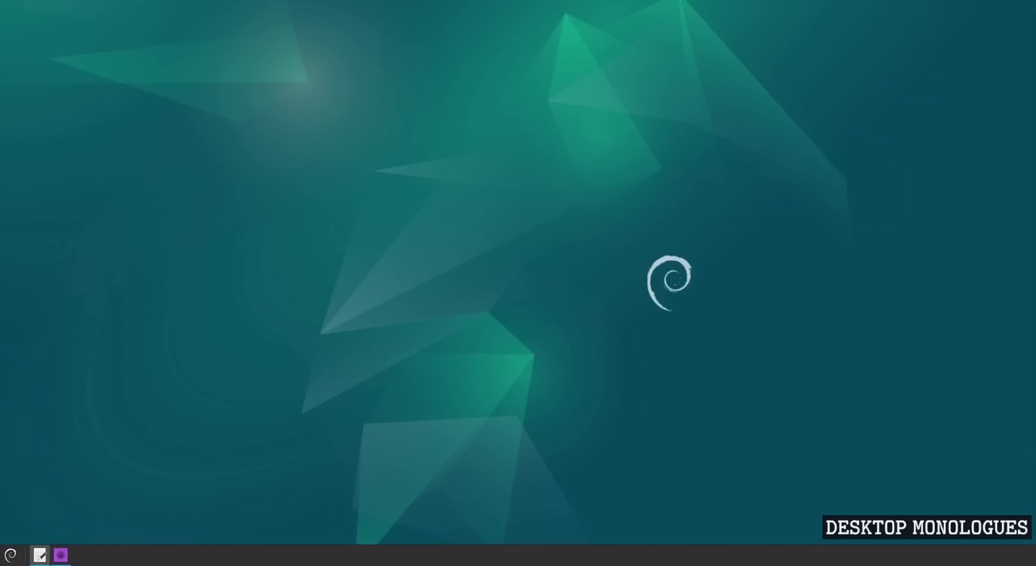
- Search the applications for "info", view the System Info window, move it toward the screen's upper edge and close it
{"action": "key", "text": "super"}
{"action": "type", "text": "in"}
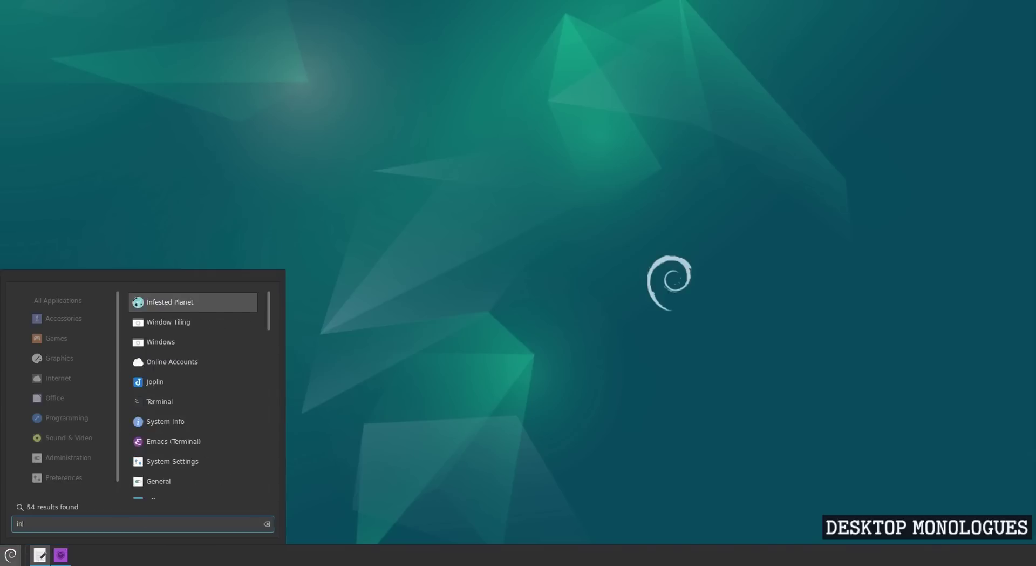
{"action": "type", "text": "fo"}
{"action": "key", "text": "Return"}
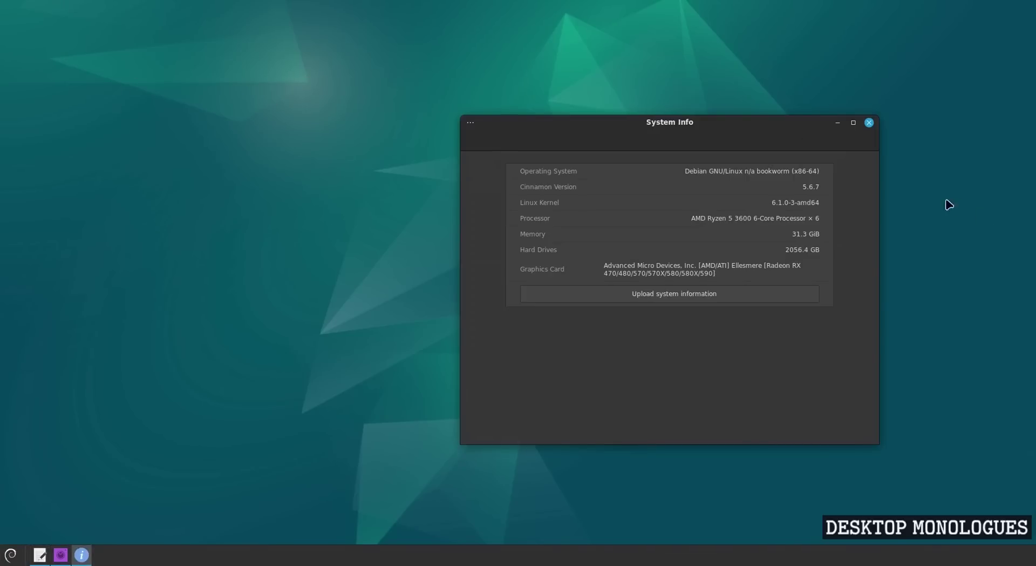
{"action": "left_click_drag", "start_coordinate": [808, 125], "coordinate": [918, 51]}
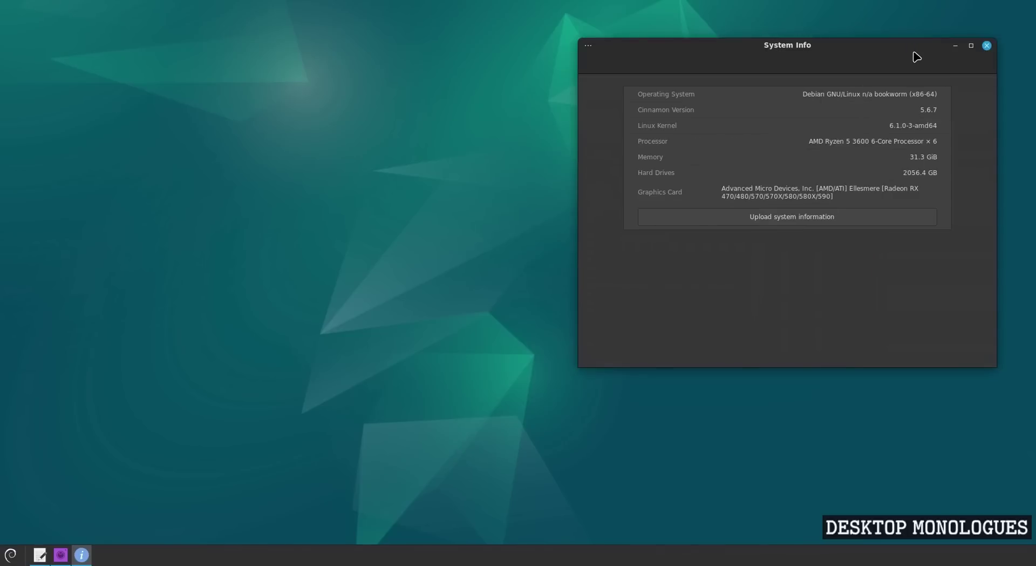
{"action": "left_click", "coordinate": [987, 45]}
- Show all programs, browse the Preferences category and open the Backgrounds settings
{"action": "key", "text": "super"}
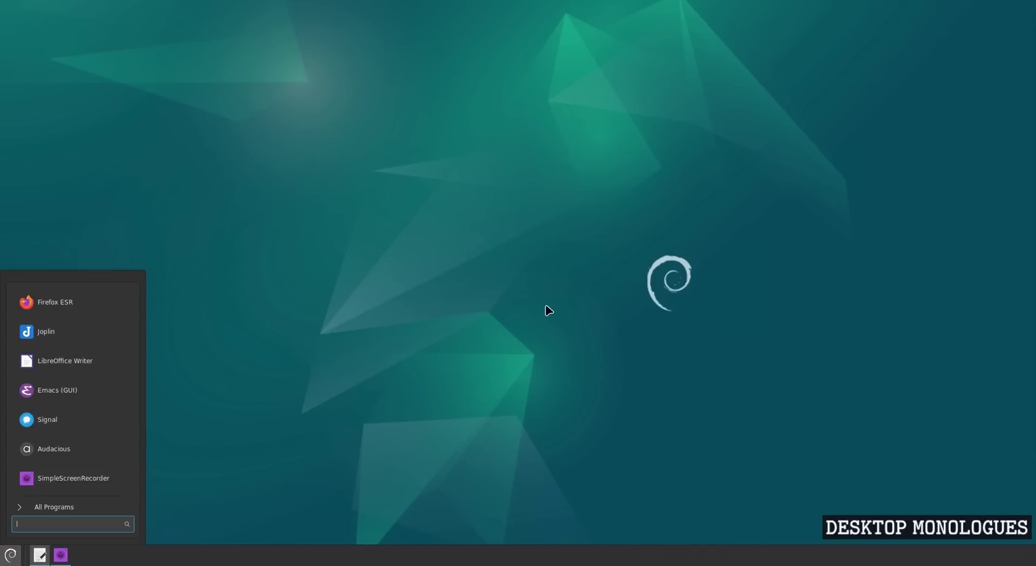
{"action": "left_click", "coordinate": [92, 506]}
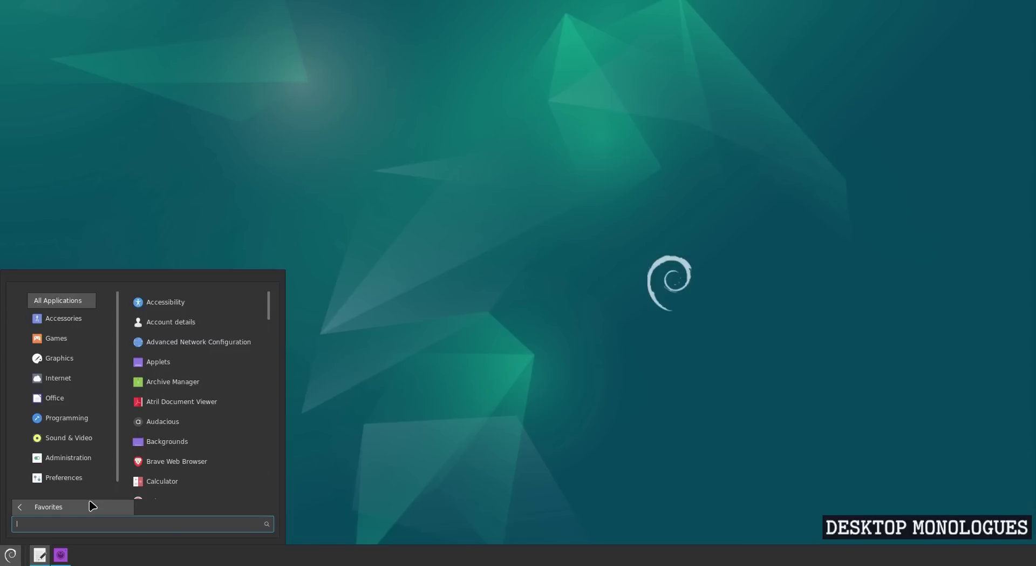
{"action": "mouse_move", "coordinate": [92, 477]}
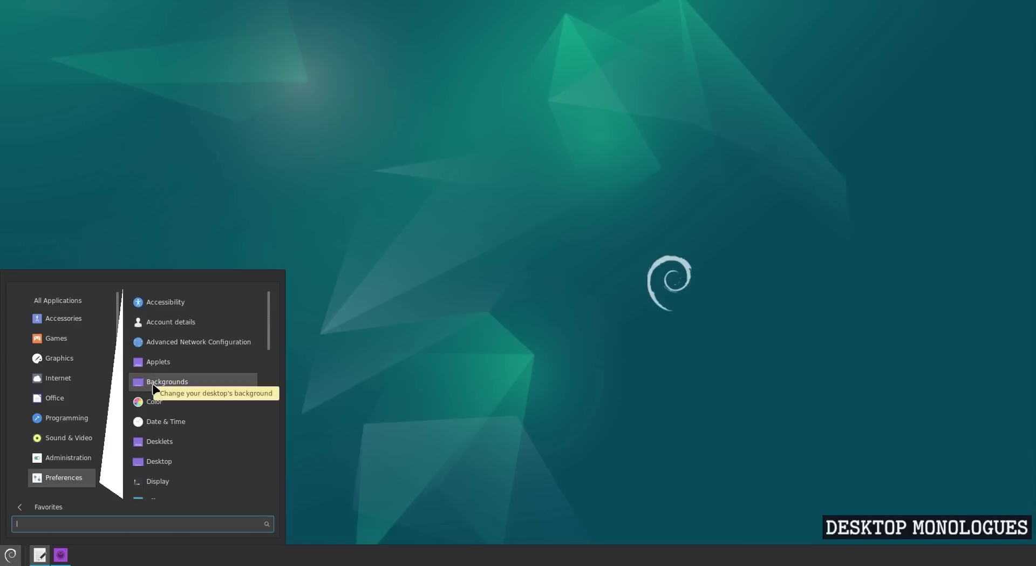
{"action": "left_click", "coordinate": [153, 384]}
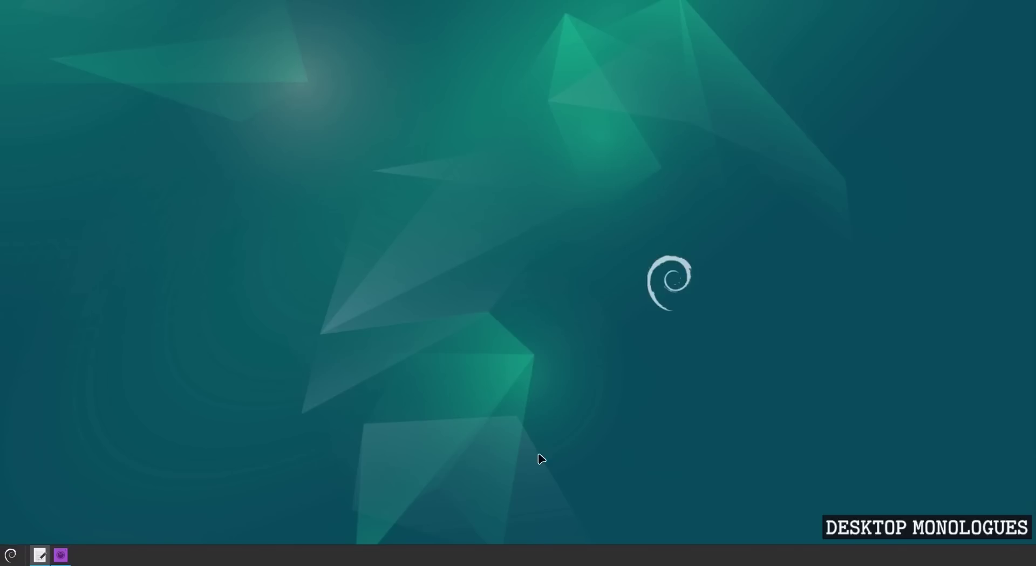
- Search the applications for "themes" and open the Themes settings
{"action": "key", "text": "super"}
{"action": "type", "text": "term"}
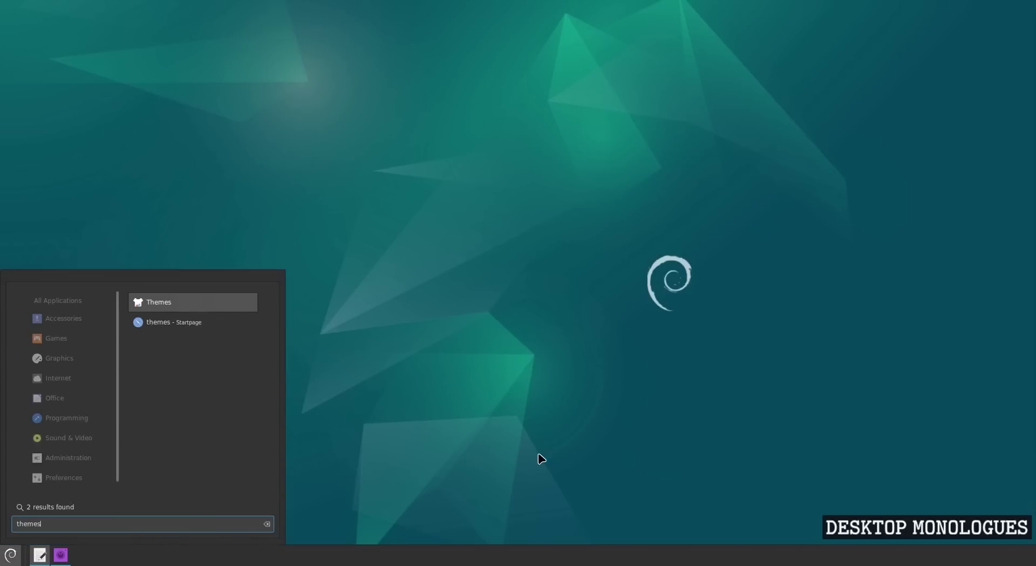
{"action": "key", "text": "Return"}
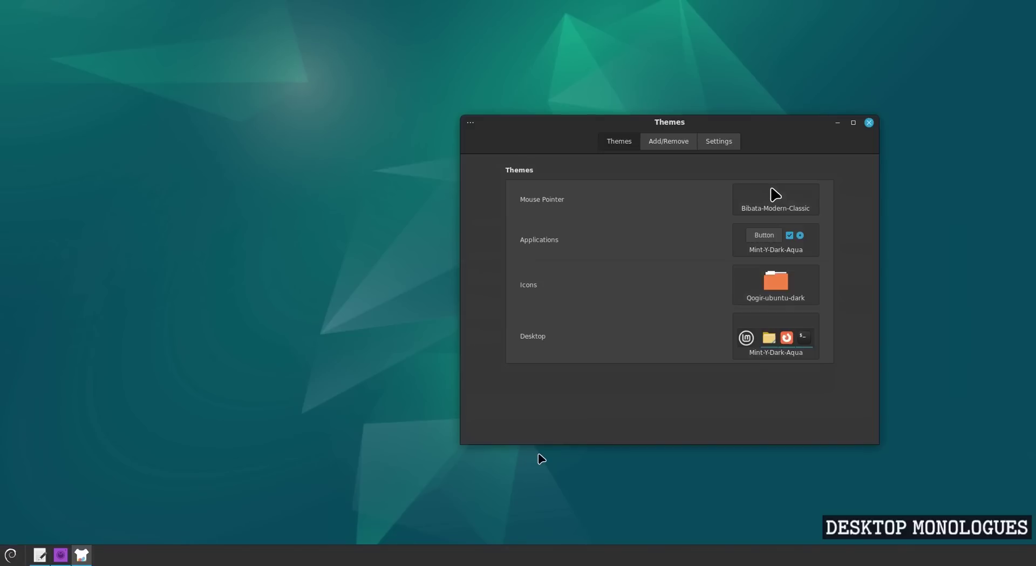
- Search the applications for "firewall", launch Firewall Configuration and authenticate by entering the account password
{"action": "key", "text": "super"}
{"action": "type", "text": "firewa"}
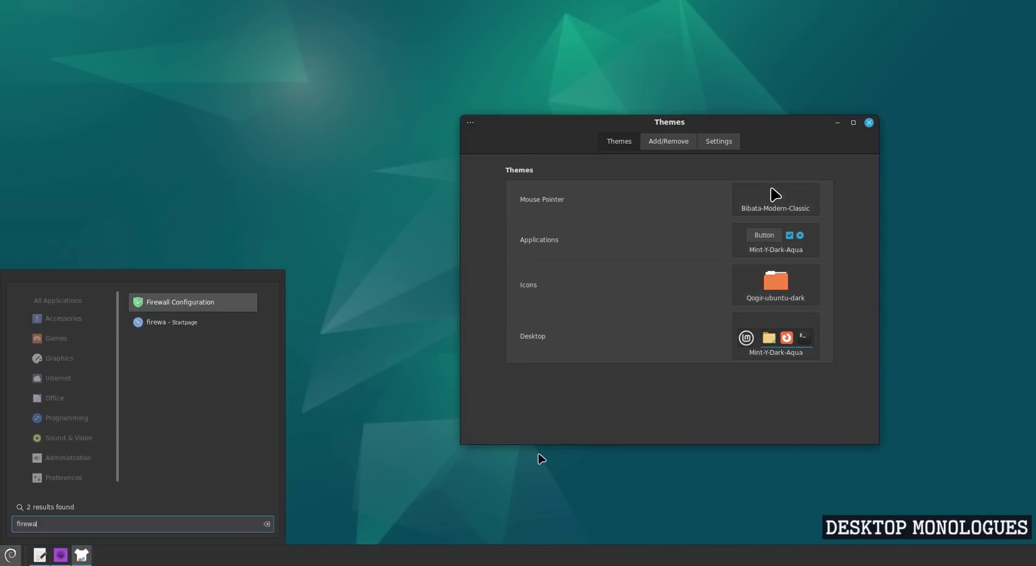
{"action": "type", "text": "l"}
{"action": "key", "text": "Return"}
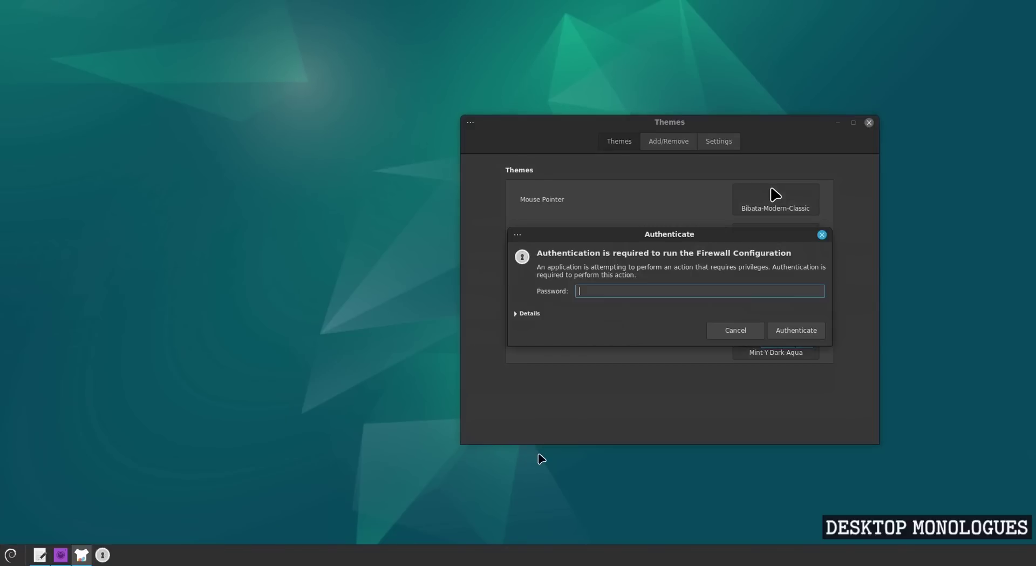
{"action": "type", "text": "******"}
{"action": "key", "text": "Return"}
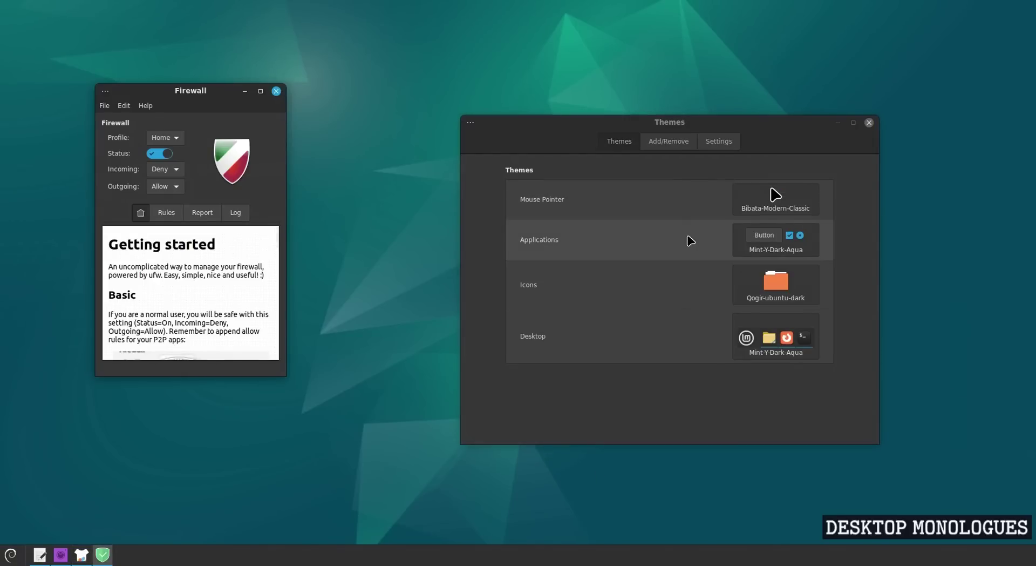
- Open a terminal window and show the system information with neofetch
{"action": "key", "text": "ctrl+alt+t"}
{"action": "type", "text": "neofetch"}
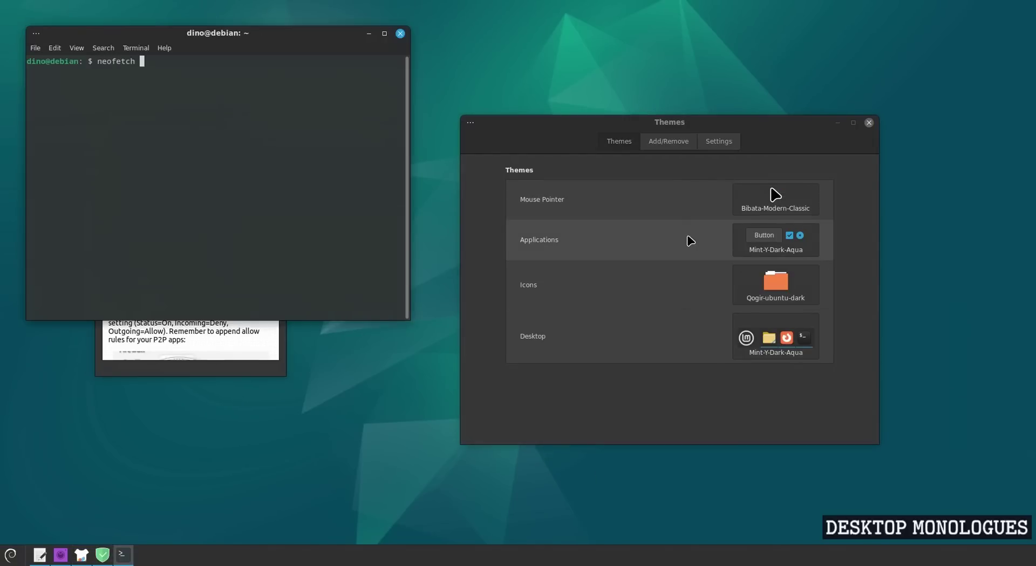
{"action": "key", "text": "Return"}
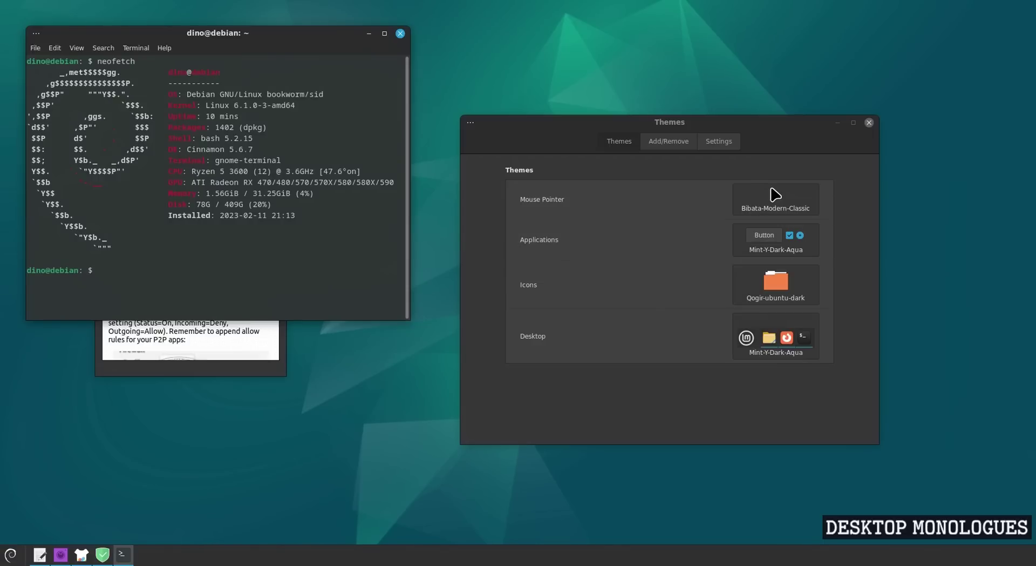
- Search the applications for "general" and open the General settings
{"action": "key", "text": "super"}
{"action": "type", "text": "general"}
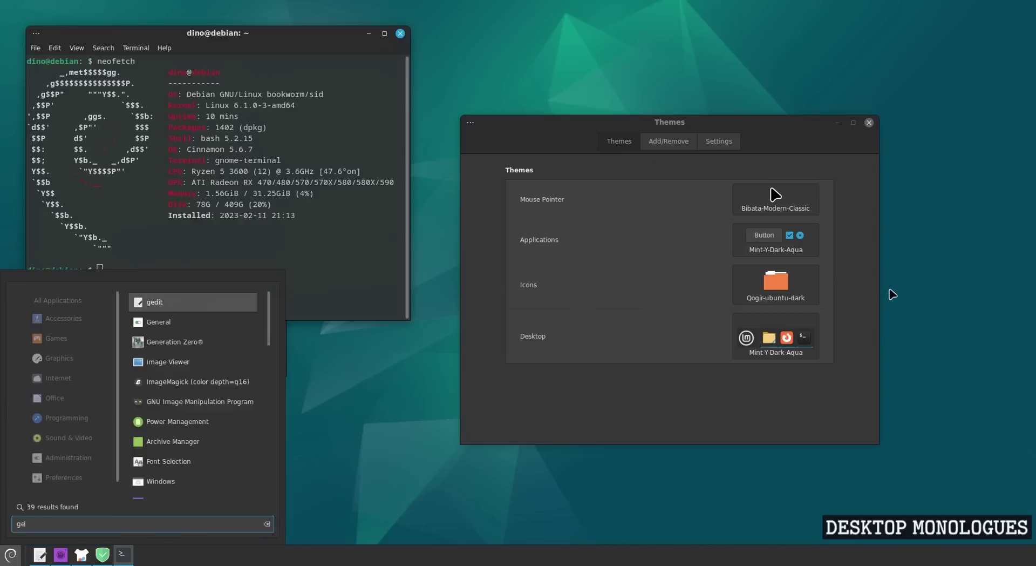
{"action": "key", "text": "Return"}
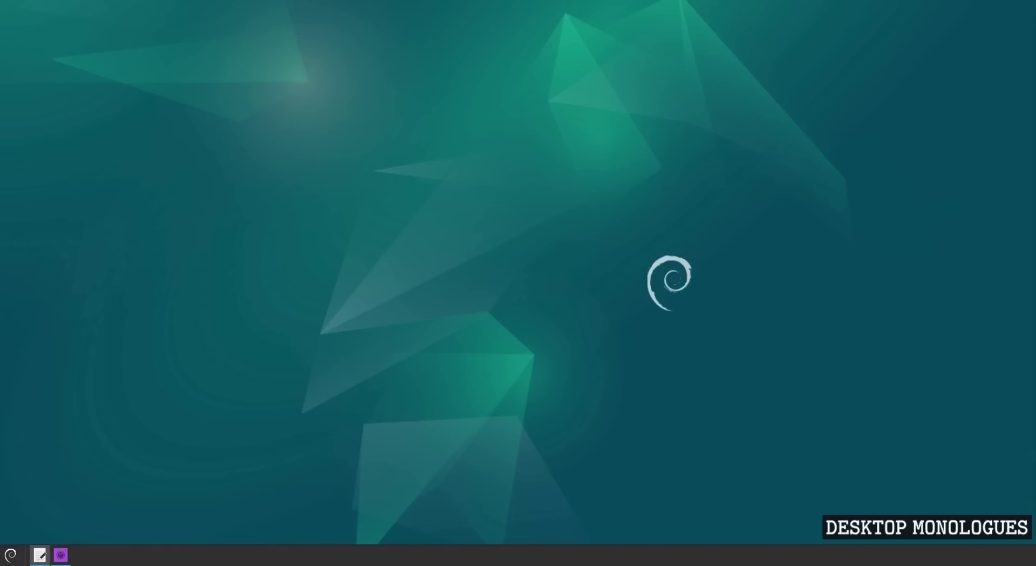
- Open the home folder in the file manager, view the server types offered for Connect to Server and cancel the connection dialog
{"action": "key", "text": "super+e"}
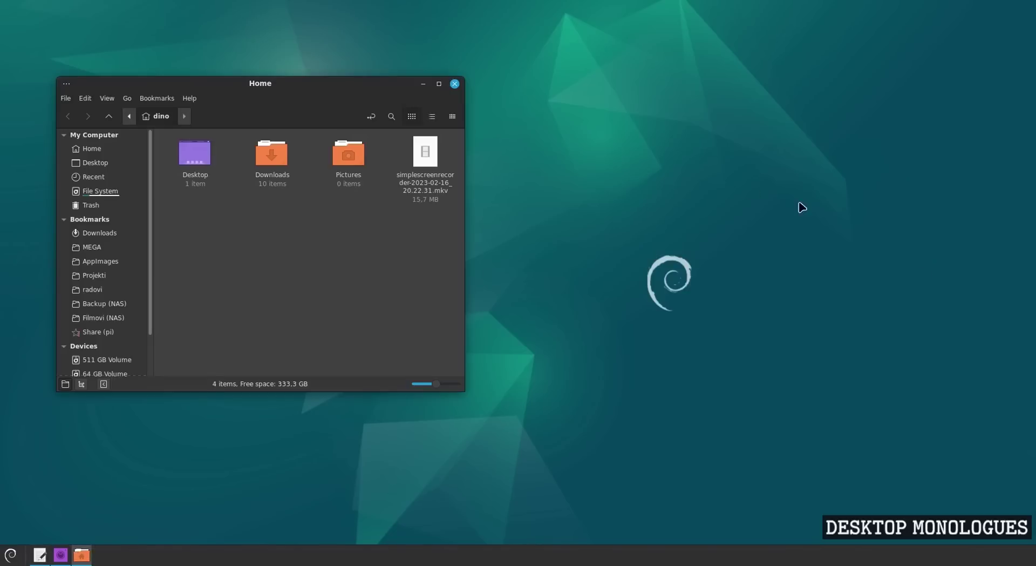
{"action": "left_click_drag", "start_coordinate": [265, 86], "coordinate": [652, 79]}
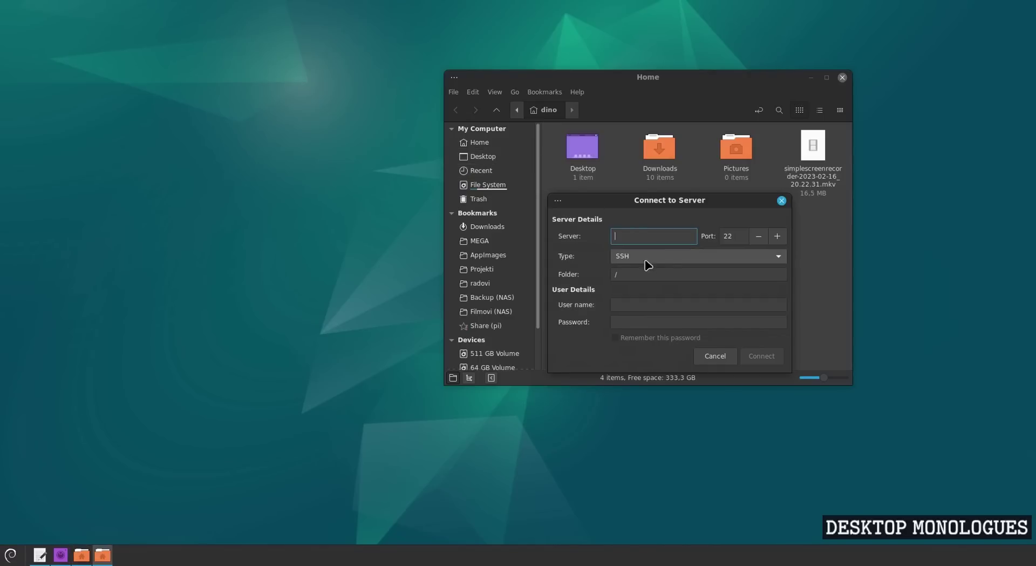
{"action": "left_click", "coordinate": [669, 258]}
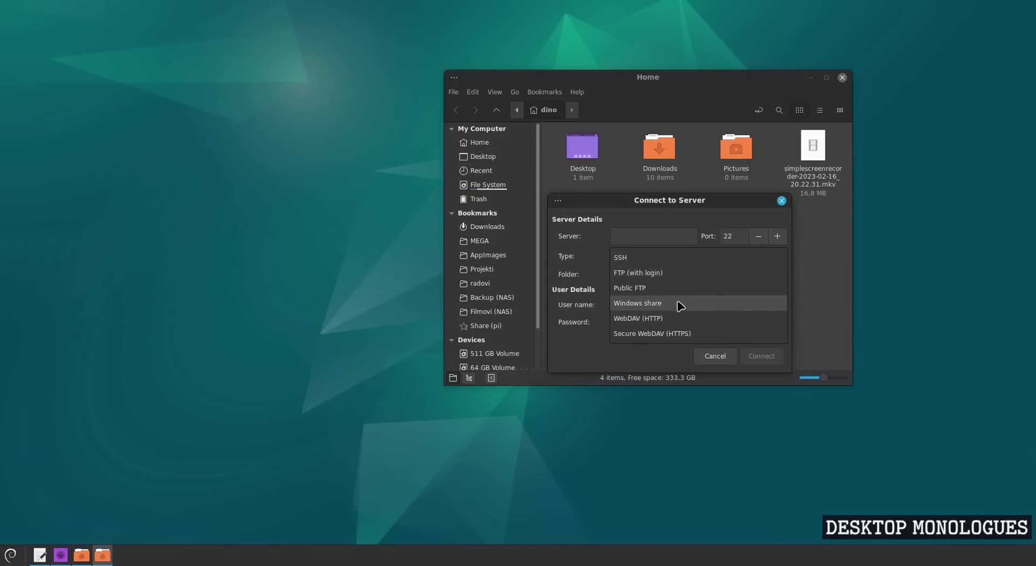
{"action": "key", "text": "Escape"}
{"action": "key", "text": "Escape"}
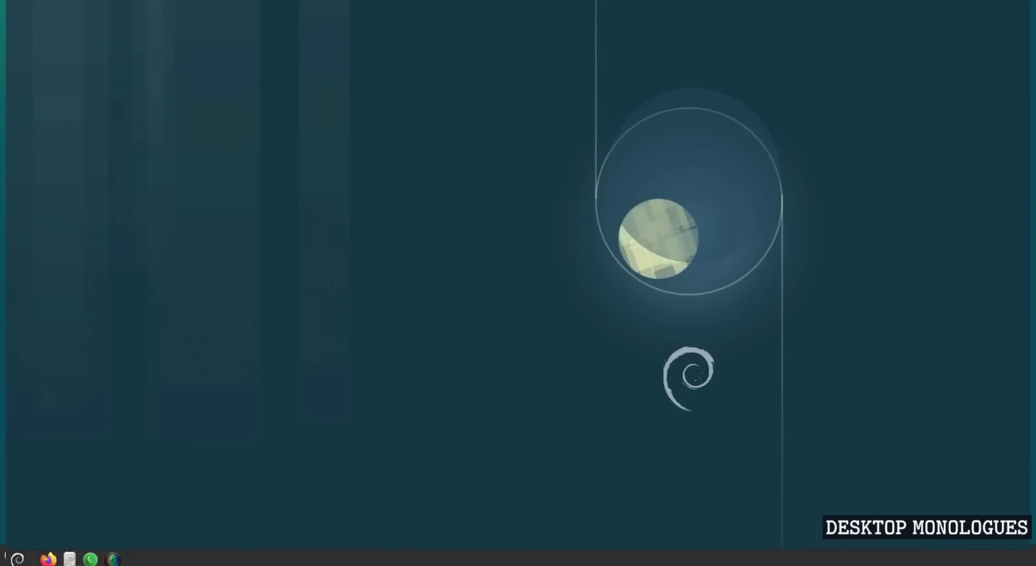
- Open a terminal, move it toward the middle of the screen and refresh the package lists with "sudo apt update"
{"action": "key", "text": "ctrl+alt+t"}
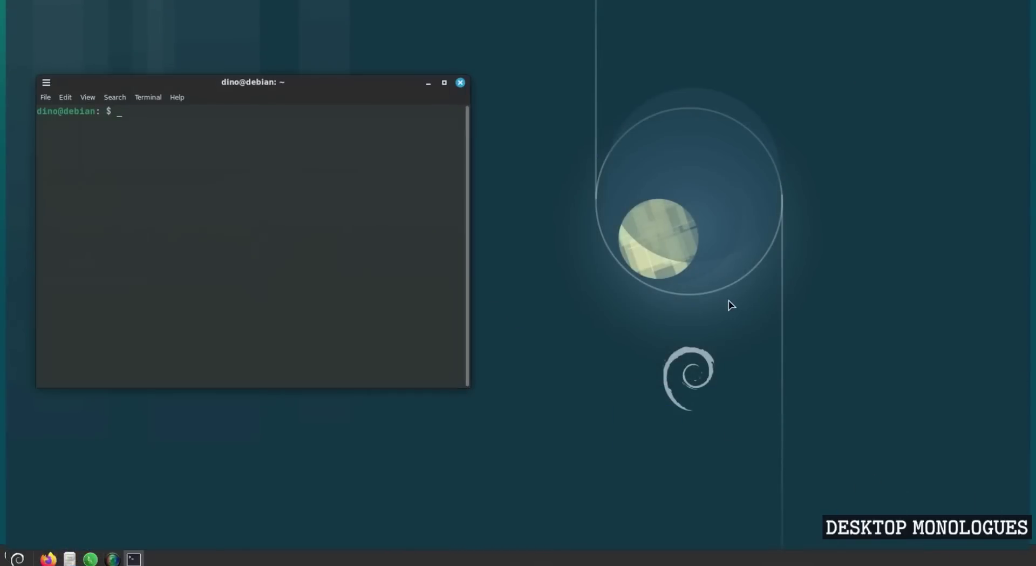
{"action": "left_click_drag", "start_coordinate": [266, 86], "coordinate": [665, 131]}
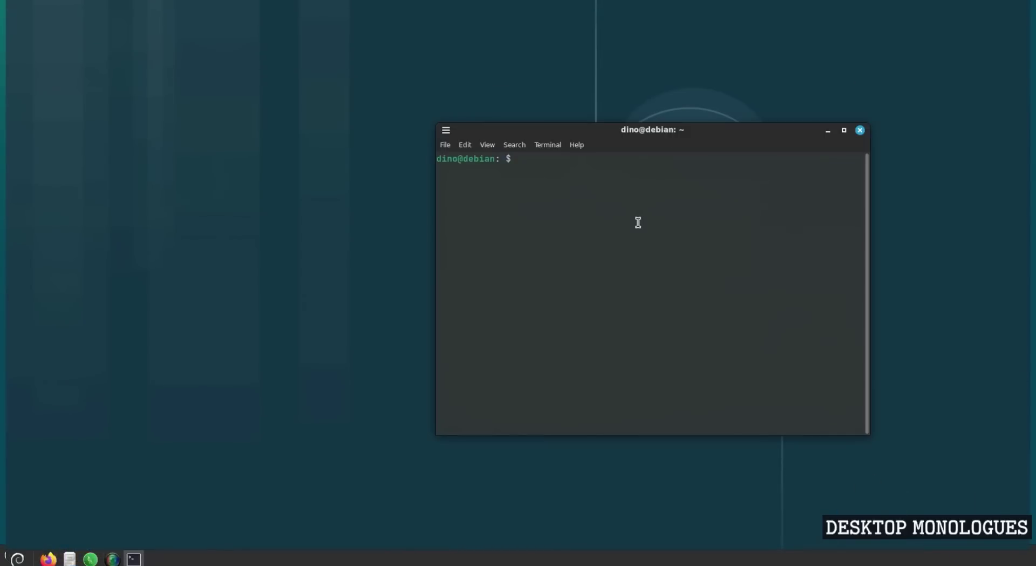
{"action": "type", "text": "sudo apt update"}
{"action": "key", "text": "Return"}
{"action": "key", "text": "Return"}
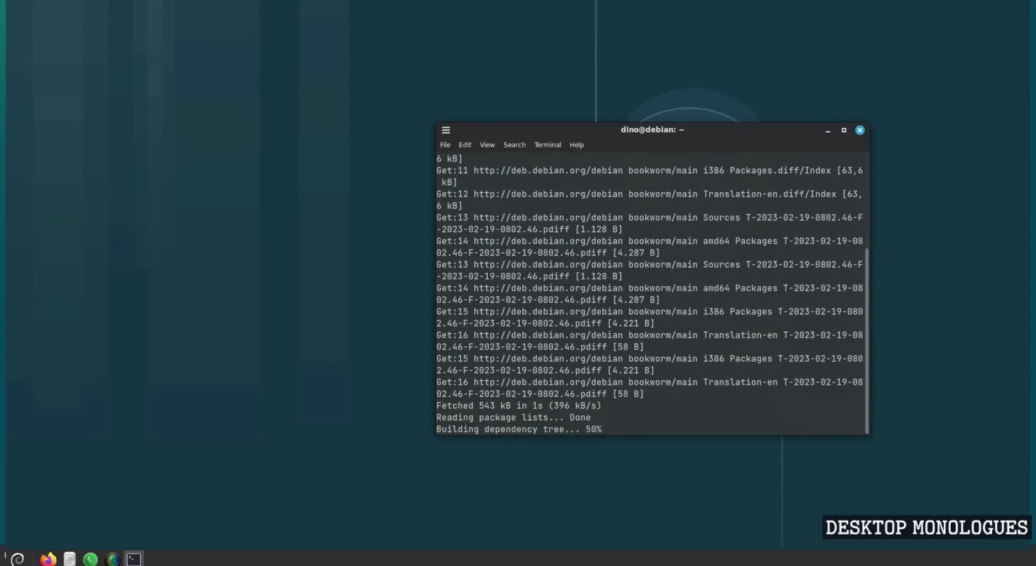
- Install the pending package upgrades with "sudo apt upgrade", agree to continue with "y" and clear the terminal output
{"action": "key", "text": "ctrl+l"}
{"action": "type", "text": "sudo "}
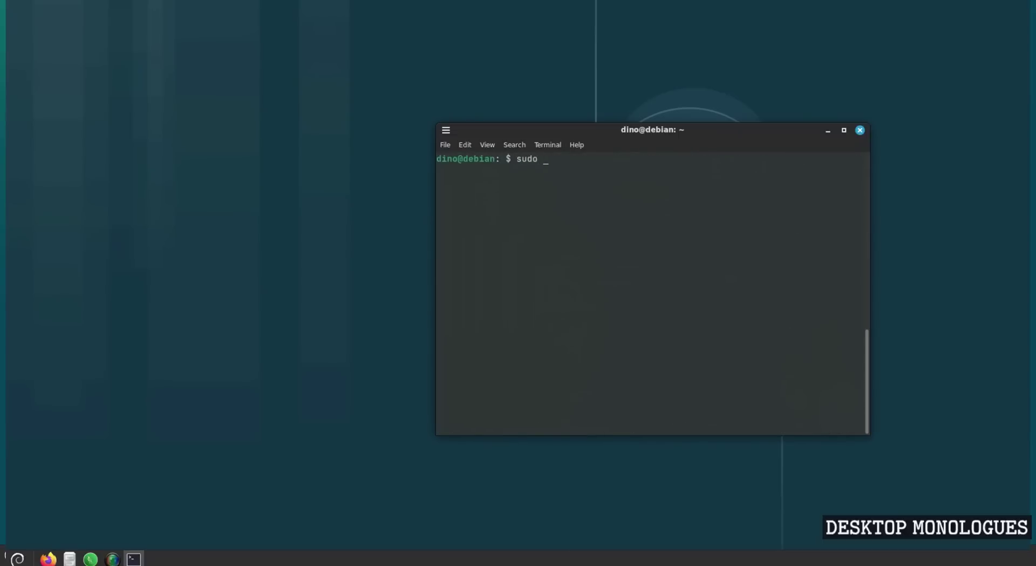
{"action": "type", "text": "apt upgrade"}
{"action": "key", "text": "Return"}
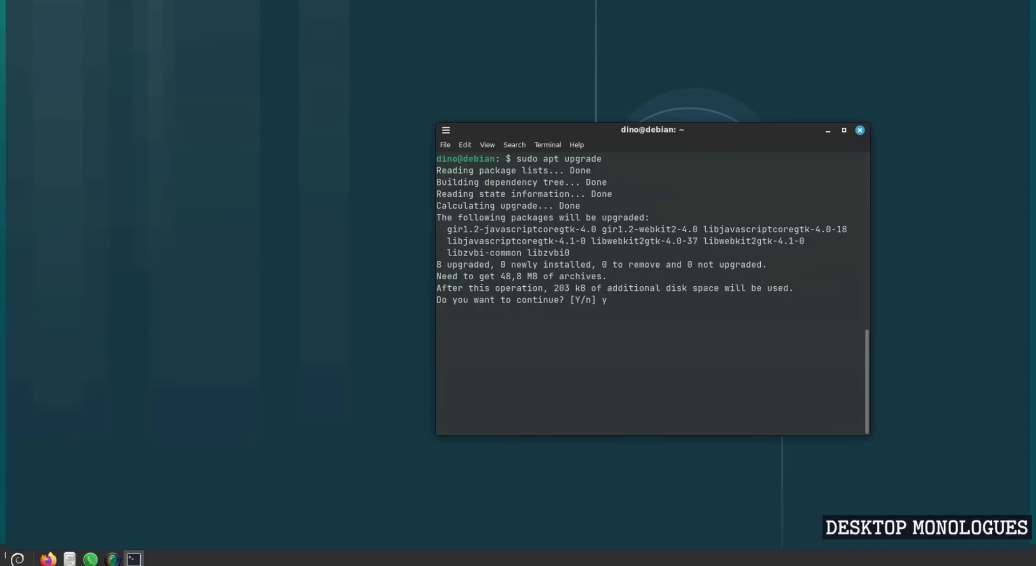
{"action": "key", "text": "Return"}
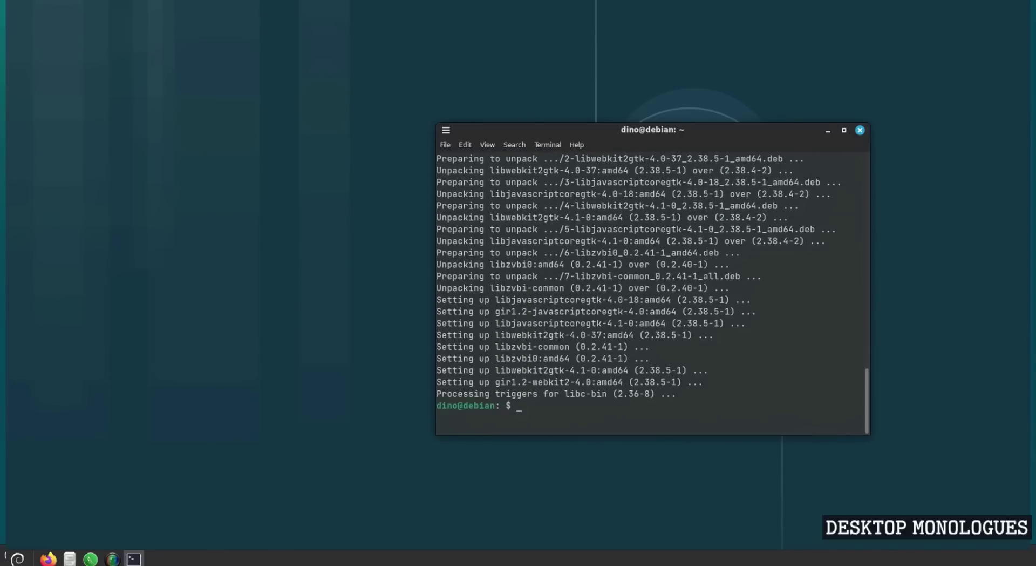
{"action": "key", "text": "ctrl+l"}
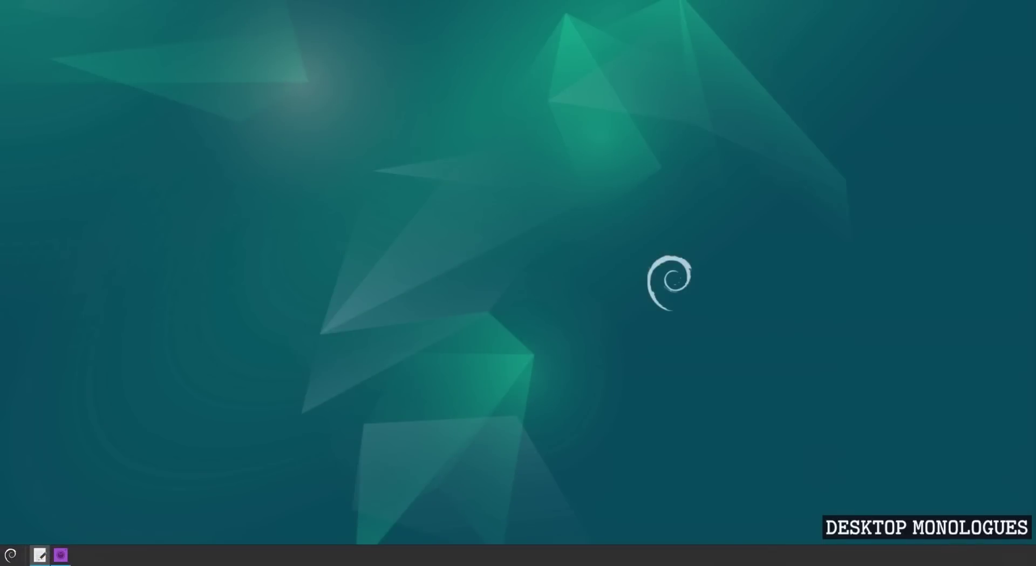
- Search the applications for "themes", open the Themes settings and move the window so the theme lists fit on screen
{"action": "key", "text": "super"}
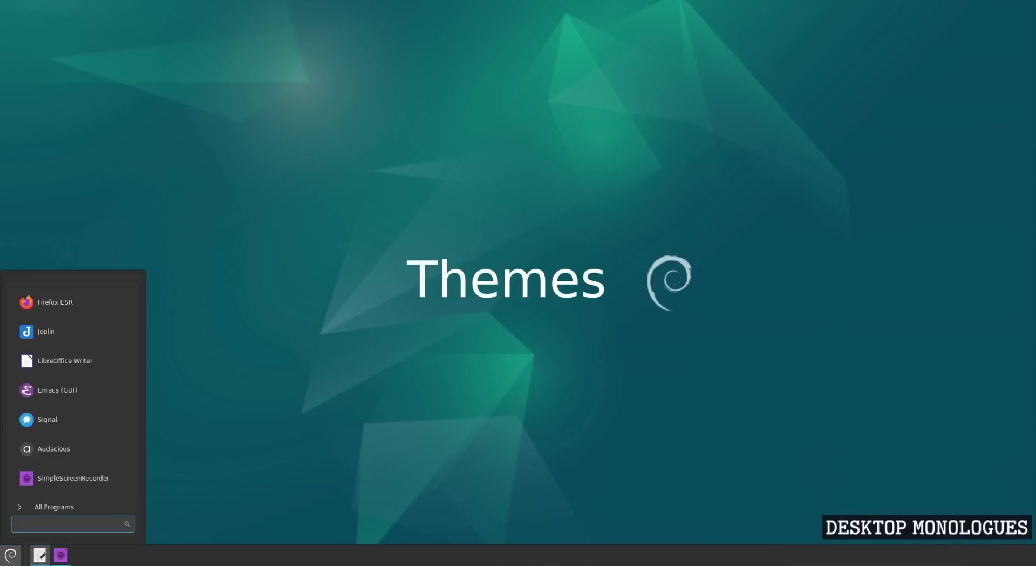
{"action": "type", "text": "themes"}
{"action": "key", "text": "Return"}
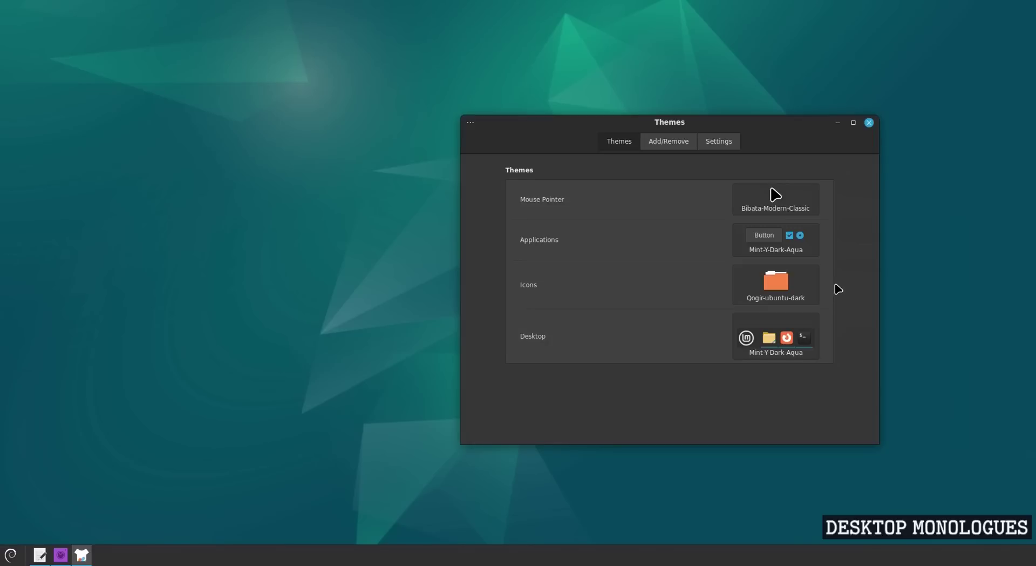
{"action": "left_click", "coordinate": [788, 253]}
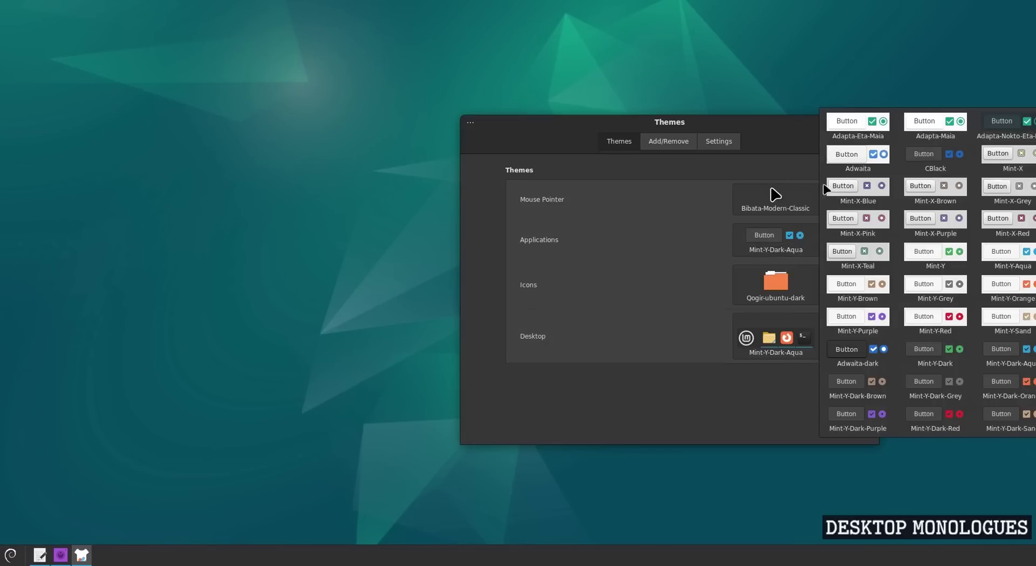
{"action": "left_click", "coordinate": [723, 120]}
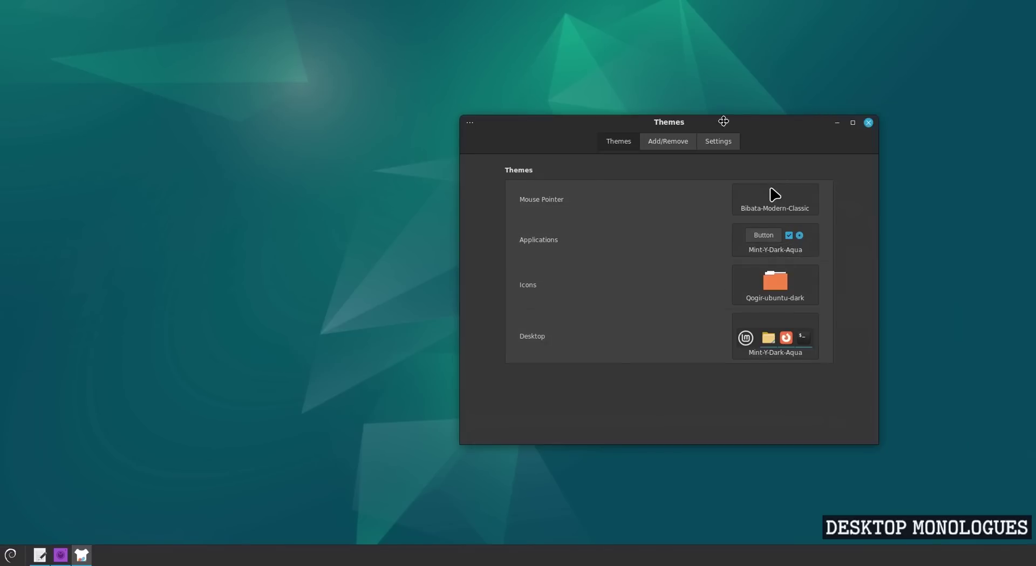
{"action": "left_click_drag", "start_coordinate": [791, 129], "coordinate": [534, 40]}
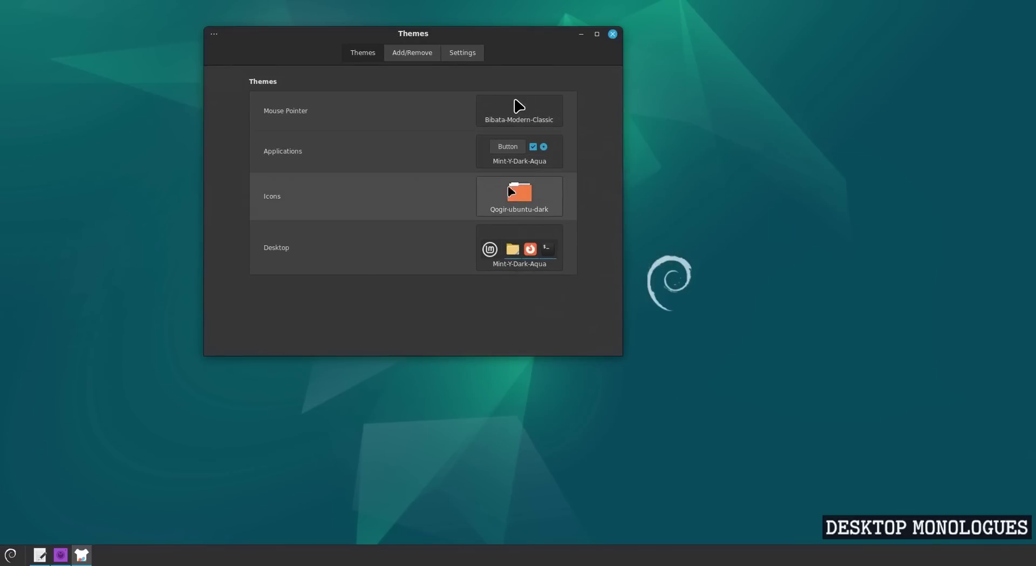
- View the available application themes and icon themes, closing each list without choosing a different theme
{"action": "left_click", "coordinate": [521, 159]}
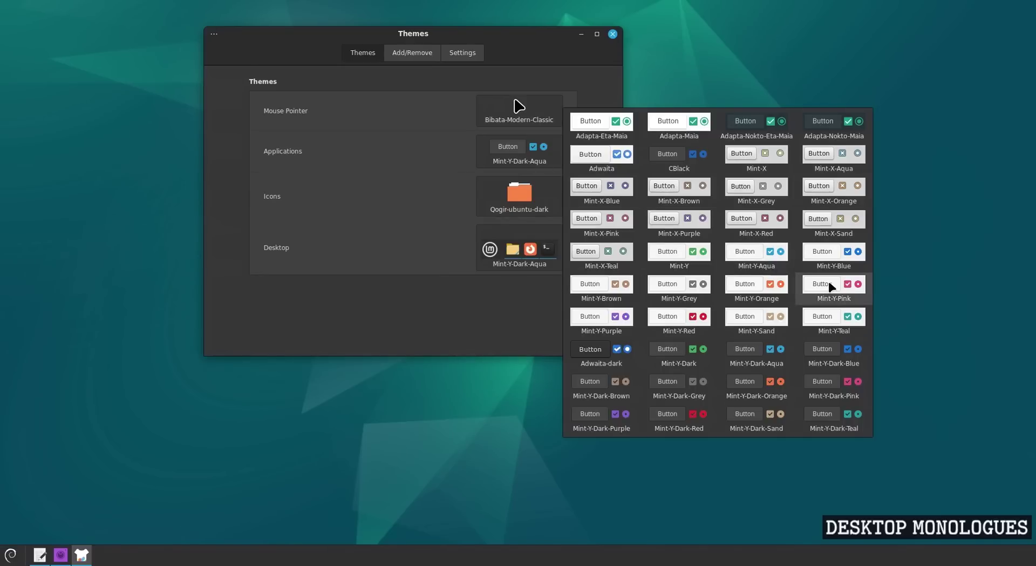
{"action": "left_click", "coordinate": [428, 335]}
{"action": "left_click", "coordinate": [503, 209]}
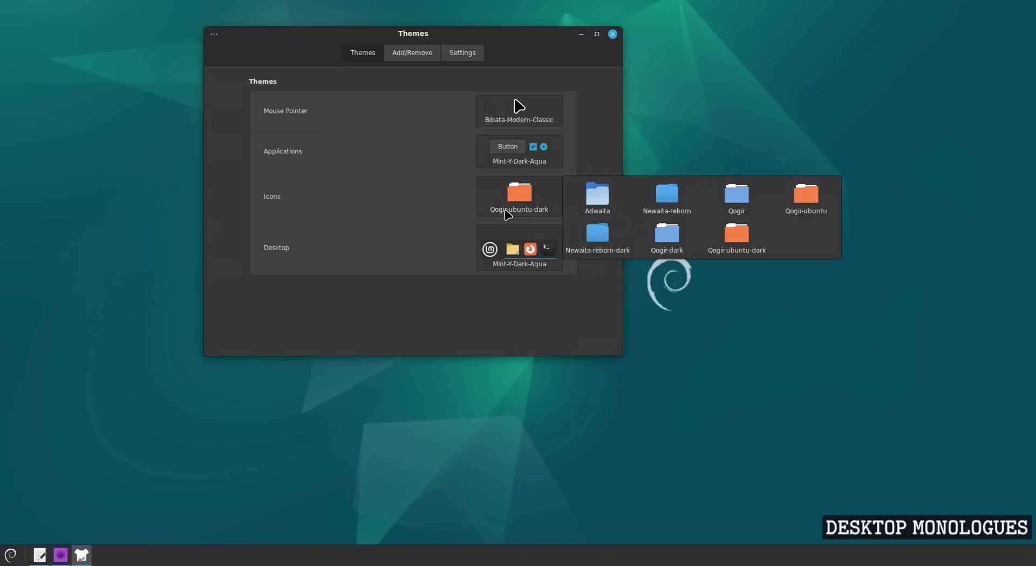
{"action": "left_click", "coordinate": [501, 326]}
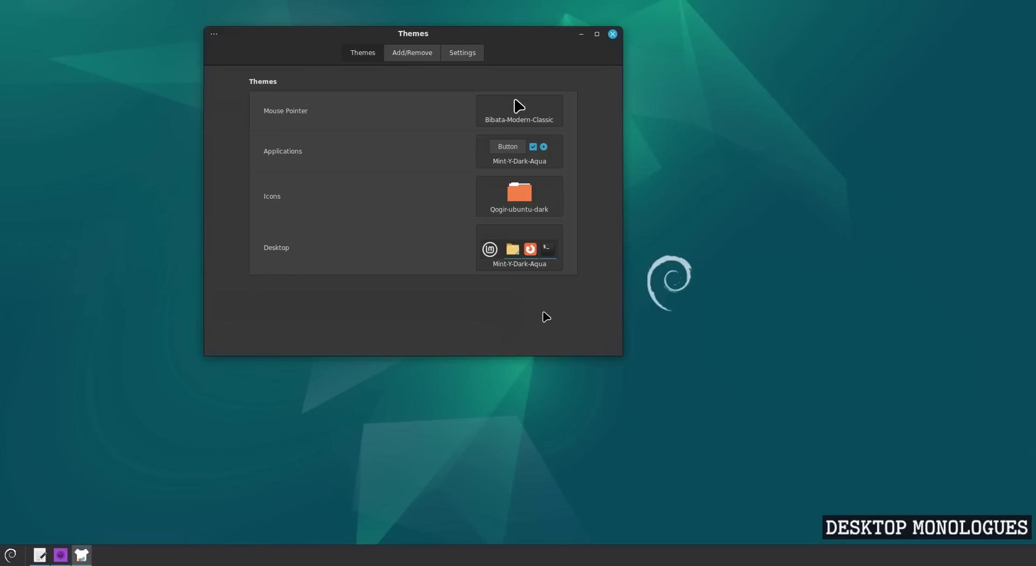
- View the folder icons in the home folder and file system root in the file manager, and close it along with the Themes window
{"action": "key", "text": "super+e"}
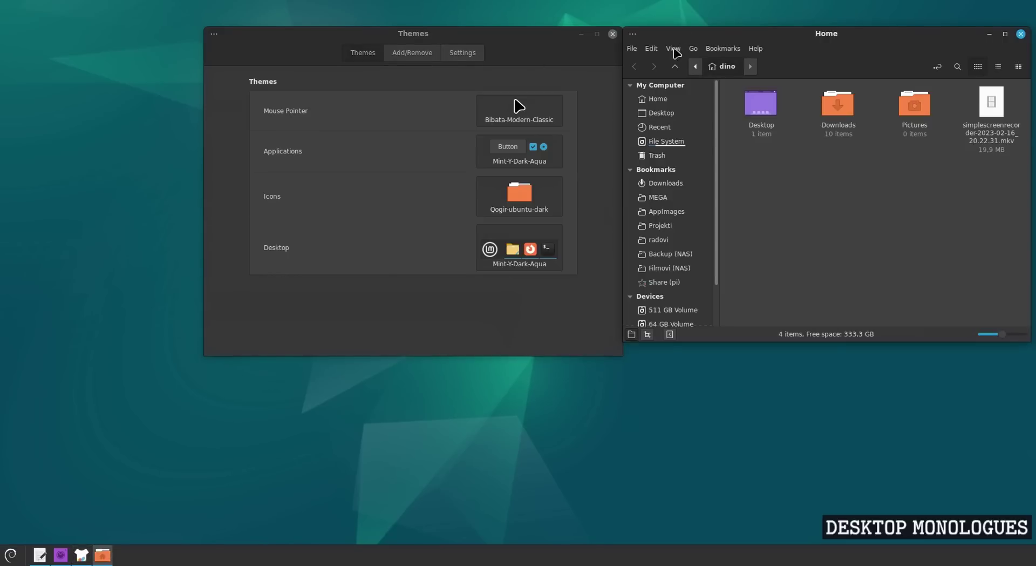
{"action": "left_click", "coordinate": [674, 66]}
{"action": "left_click", "coordinate": [675, 65]}
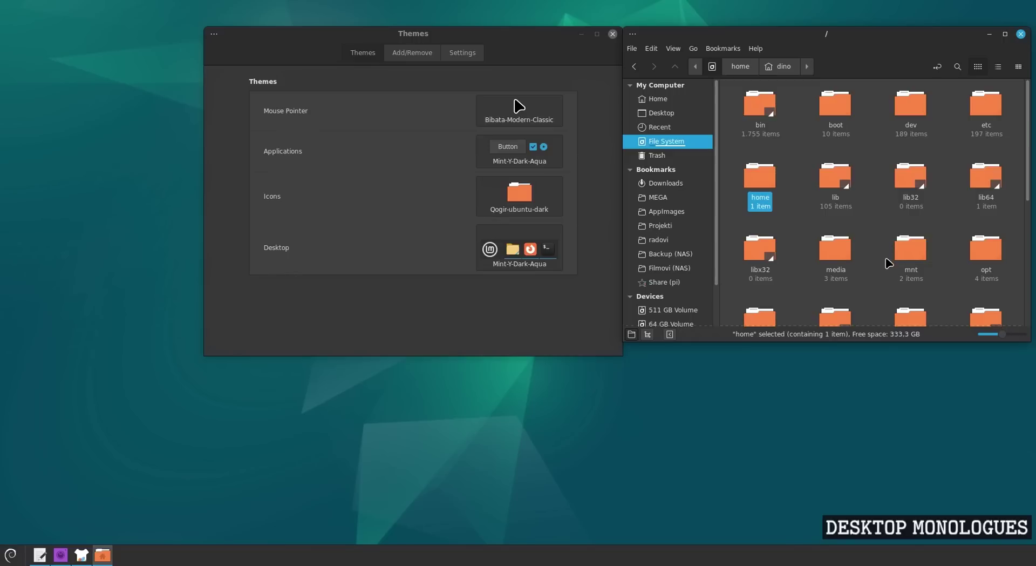
{"action": "left_click", "coordinate": [911, 251]}
{"action": "key", "text": "ctrl+w"}
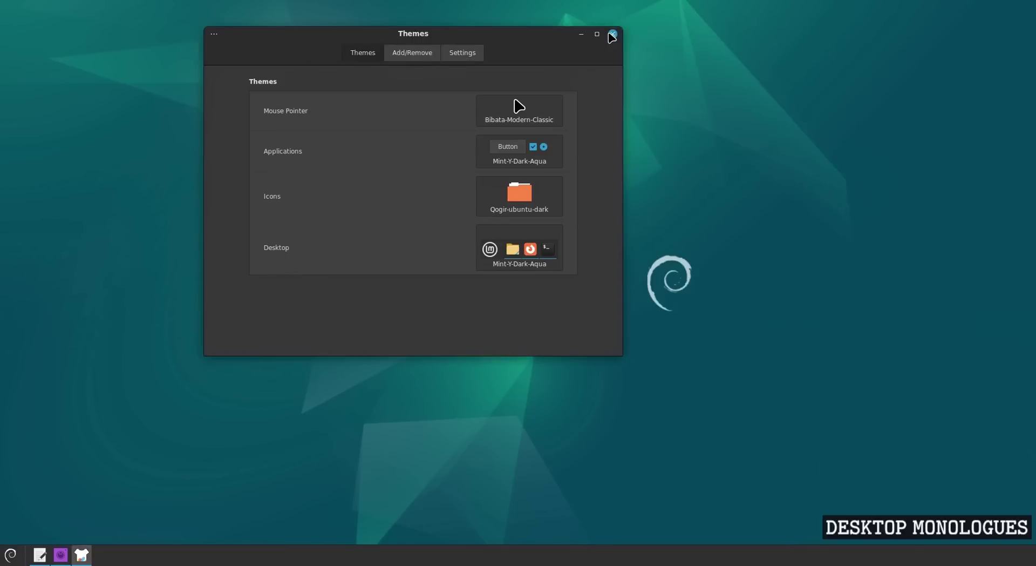
{"action": "left_click", "coordinate": [613, 33]}
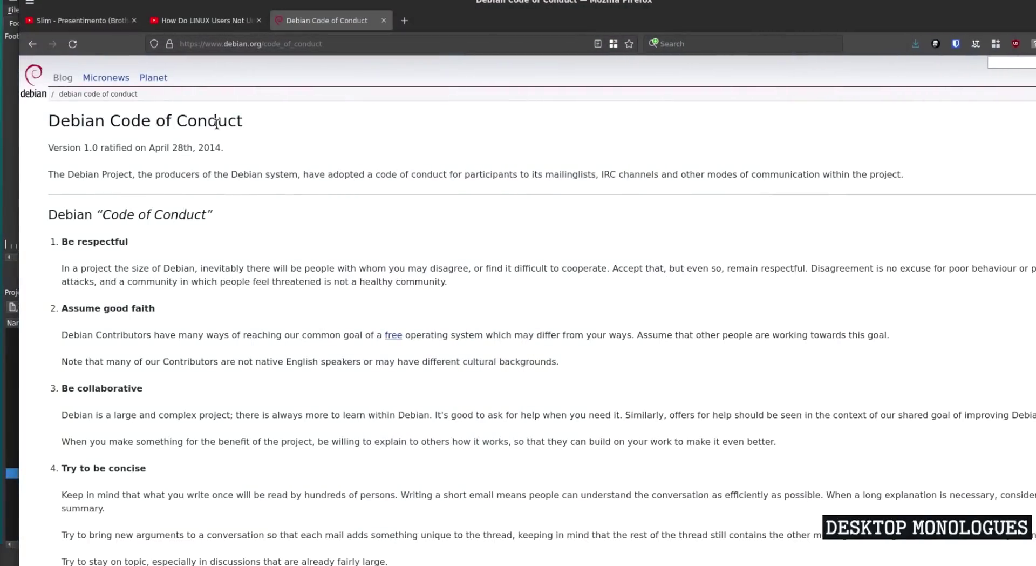
- In Firefox, read through the Debian Code of Conduct, highlighting each numbered heading from "Be respectful" to "In case of problems"
{"action": "scroll", "coordinate": [283, 272], "scroll_direction": "down", "scroll_amount": 2}
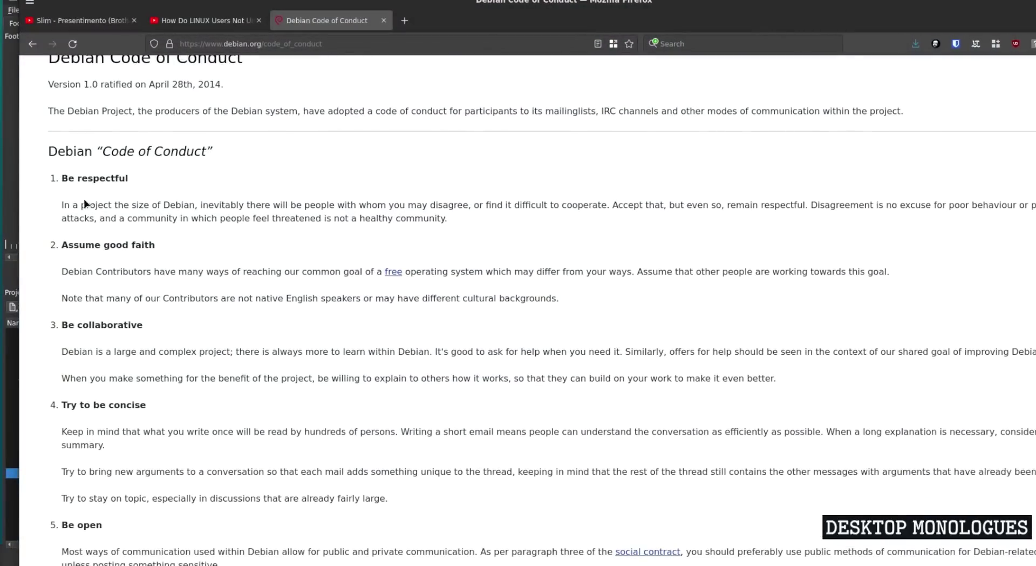
{"action": "left_click_drag", "start_coordinate": [136, 185], "coordinate": [57, 179]}
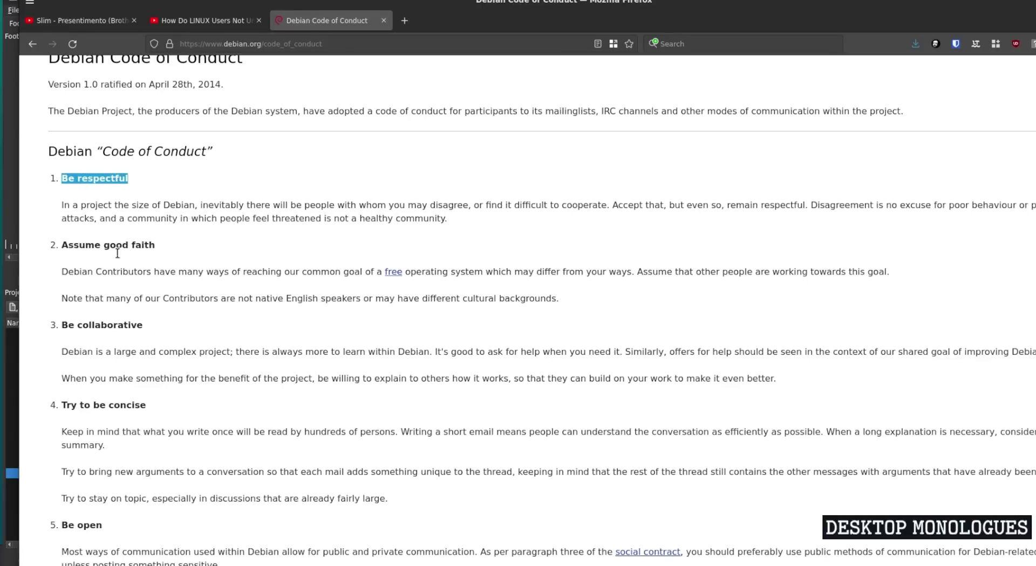
{"action": "left_click_drag", "start_coordinate": [167, 250], "coordinate": [63, 254]}
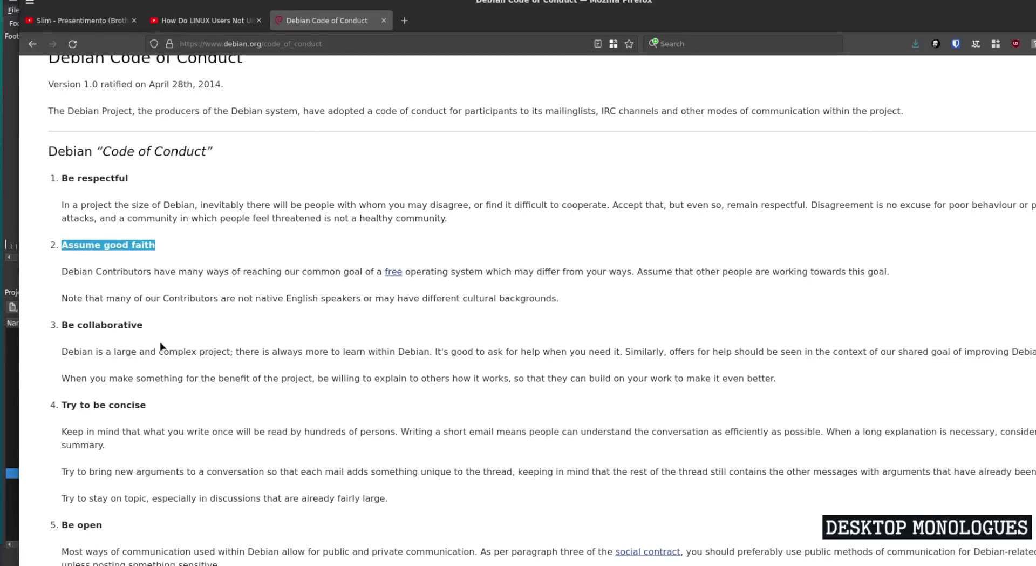
{"action": "left_click_drag", "start_coordinate": [143, 324], "coordinate": [61, 327]}
{"action": "left_click_drag", "start_coordinate": [147, 405], "coordinate": [66, 404]}
{"action": "scroll", "coordinate": [114, 329], "scroll_direction": "down", "scroll_amount": 6}
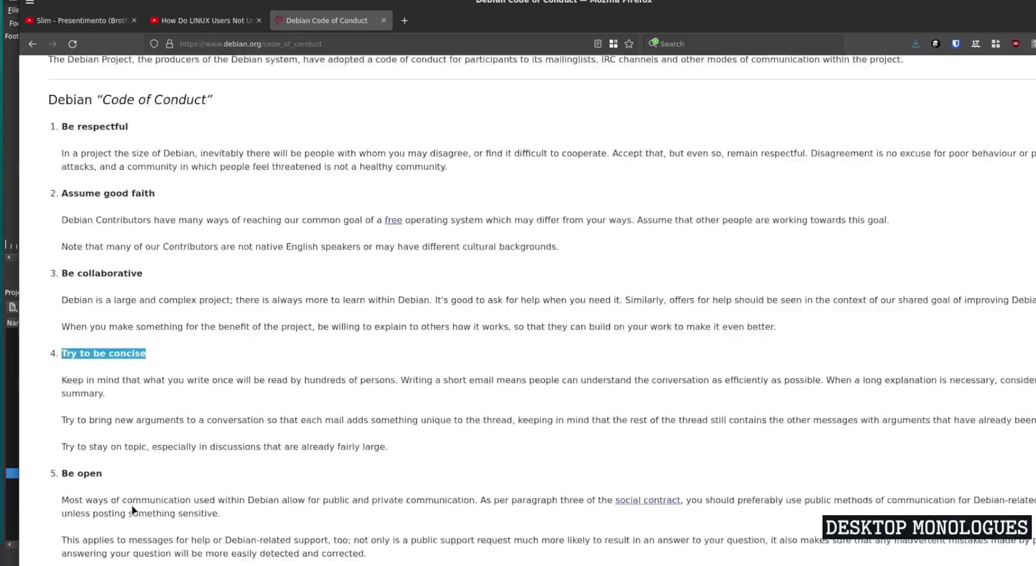
{"action": "left_click", "coordinate": [112, 278]}
{"action": "left_click_drag", "start_coordinate": [111, 278], "coordinate": [66, 273]}
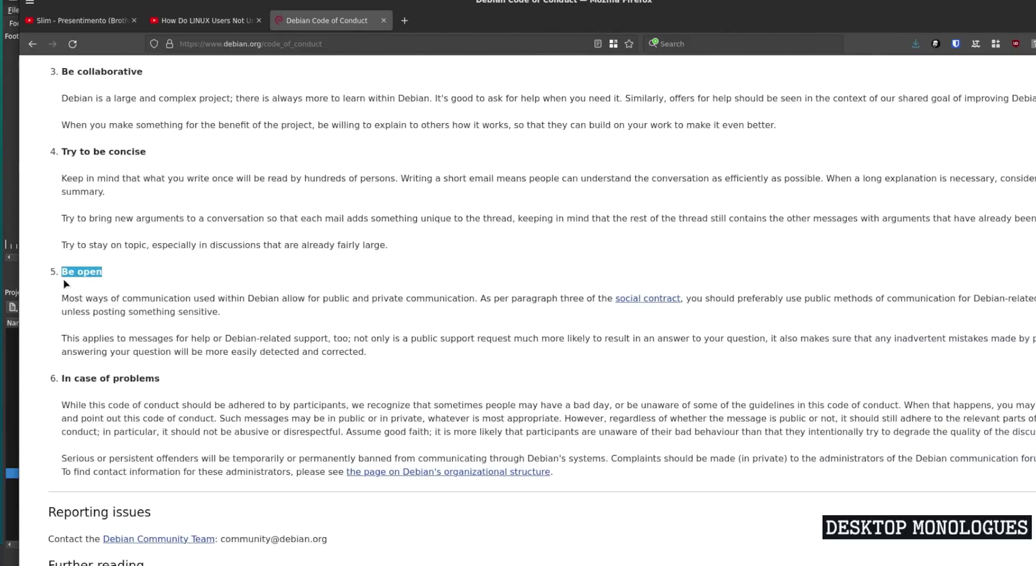
{"action": "left_click_drag", "start_coordinate": [160, 380], "coordinate": [63, 381]}
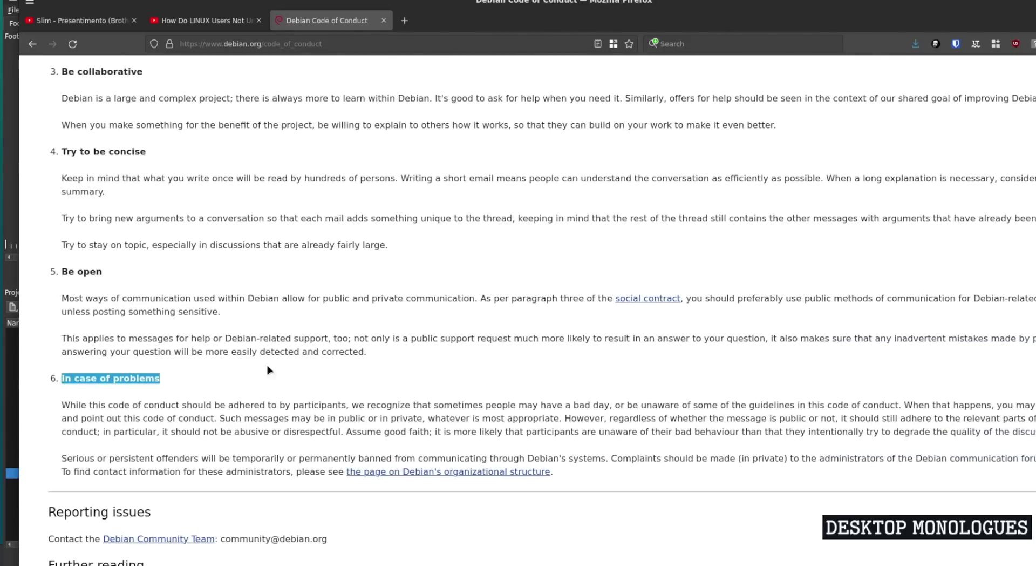